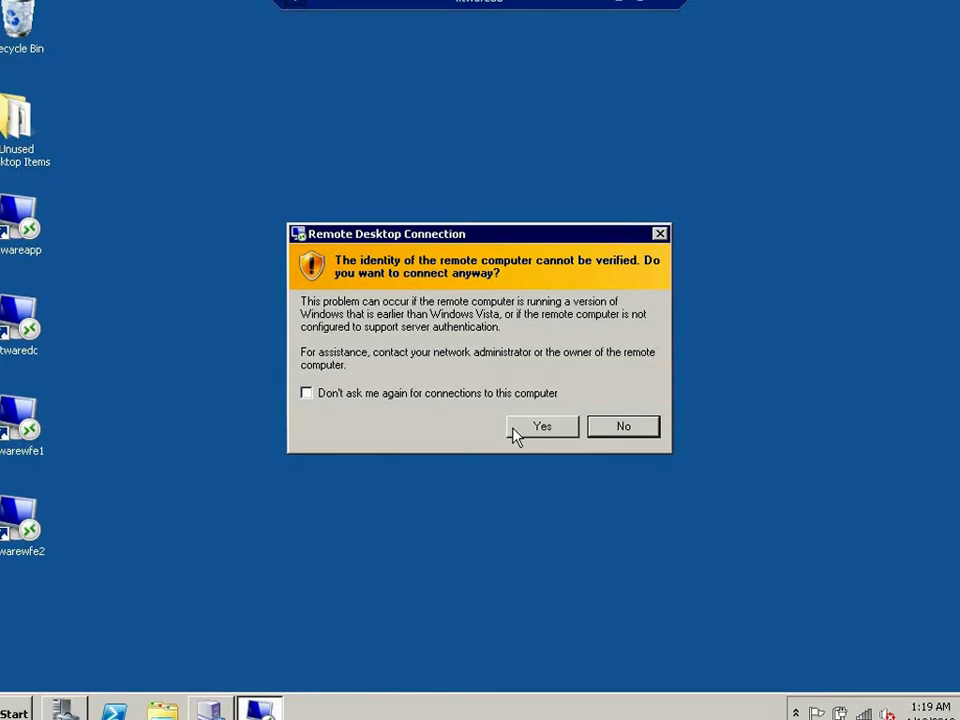
- Accept the certificate warning to connect the Remote Desktop session to litwaredc
click(525, 428)
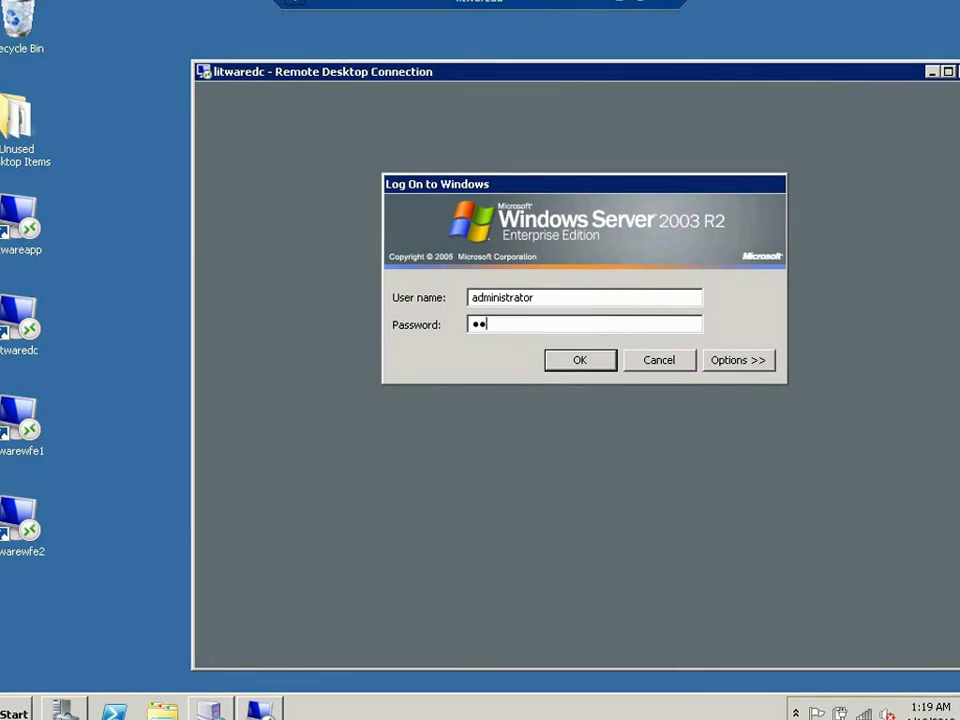
- Log on to litwaredc with the administrator password and launch the DNS console
text(ord1)
key(Return)
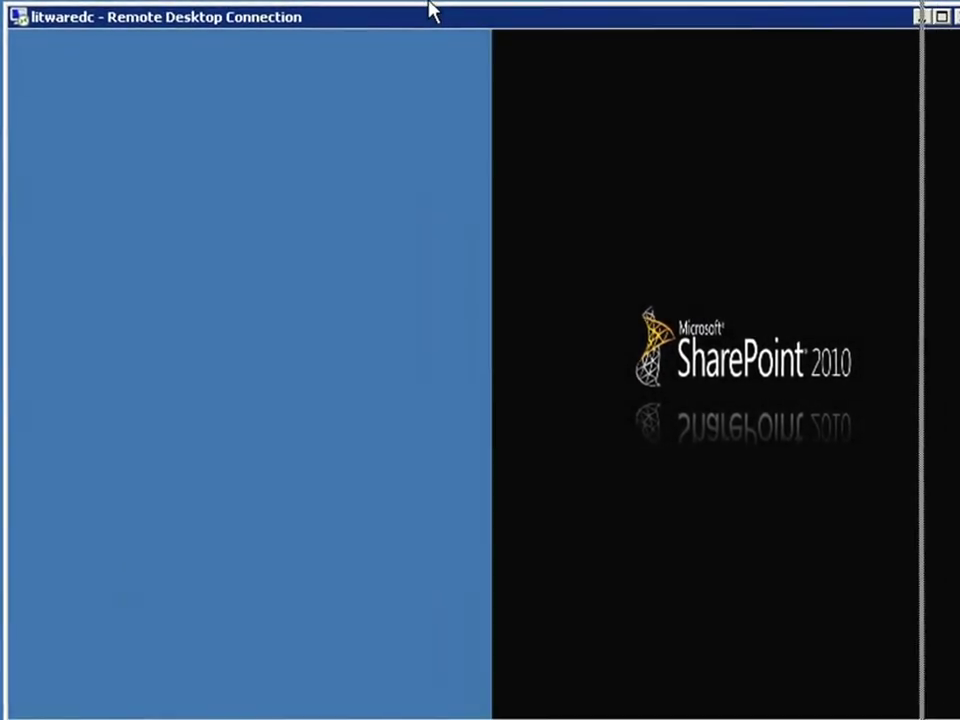
key(super)
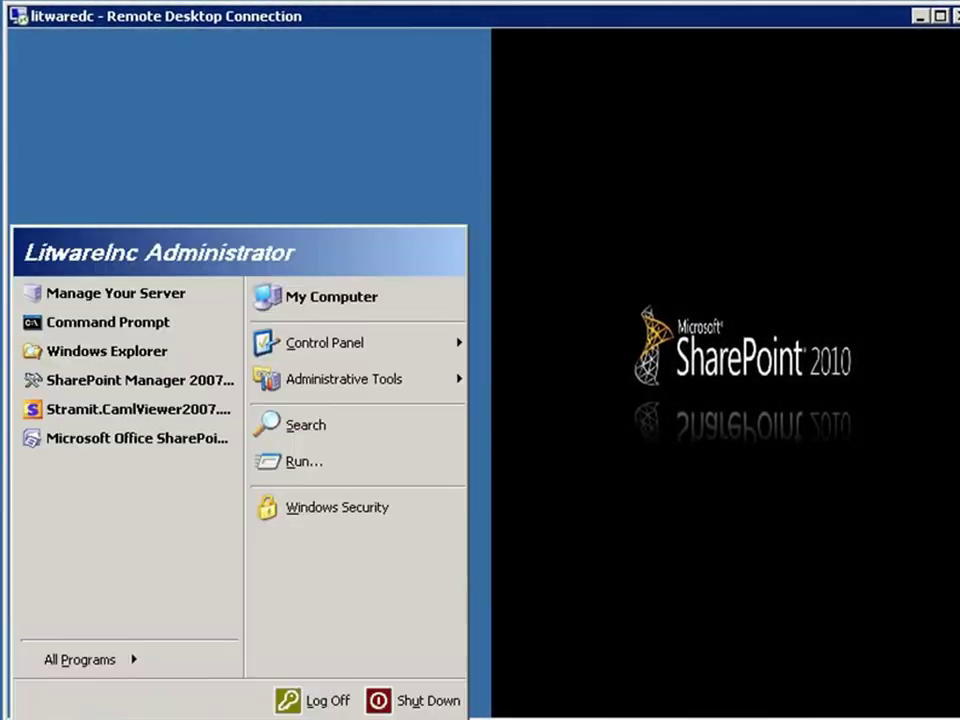
mouse_move(400, 378)
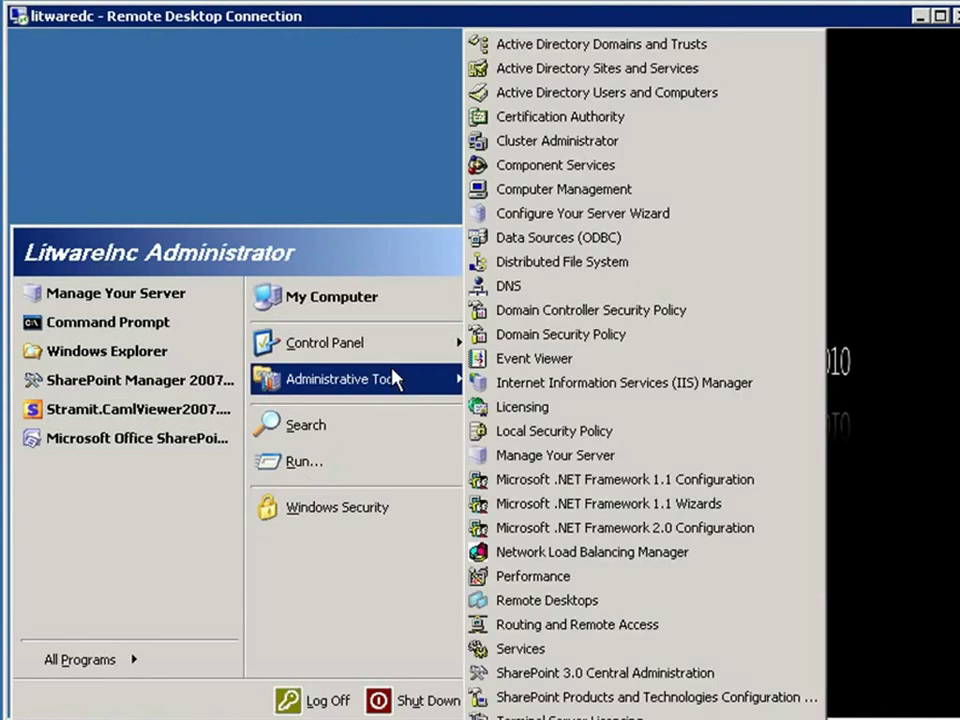
click(516, 288)
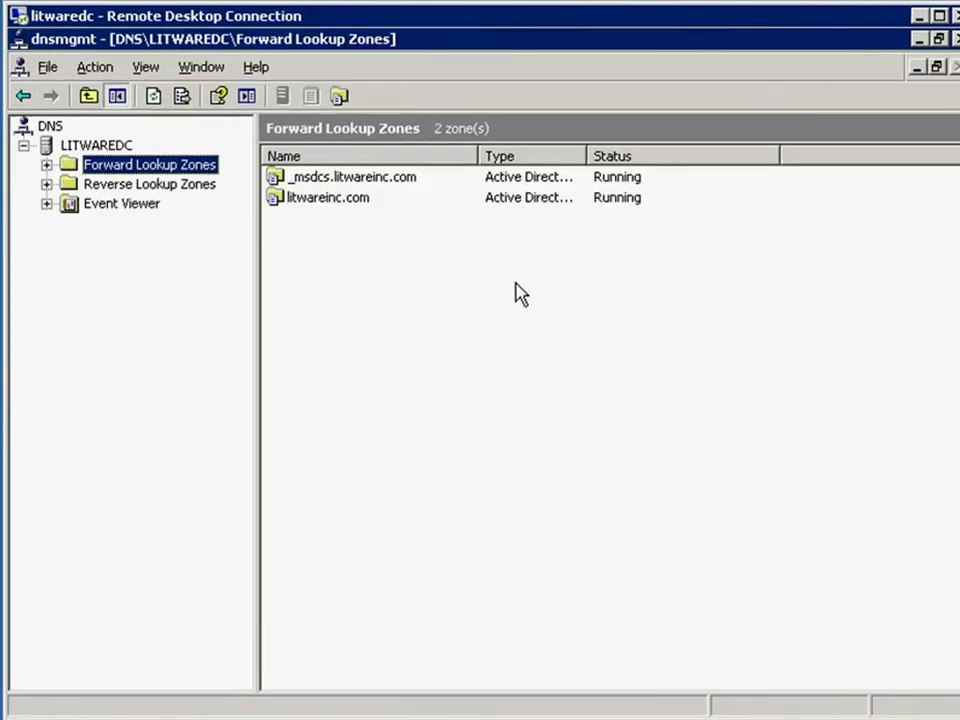
- Add host record spcluster6 at 192.168.150.26 to the litwareinc.com forward lookup zone
click(47, 164)
click(70, 204)
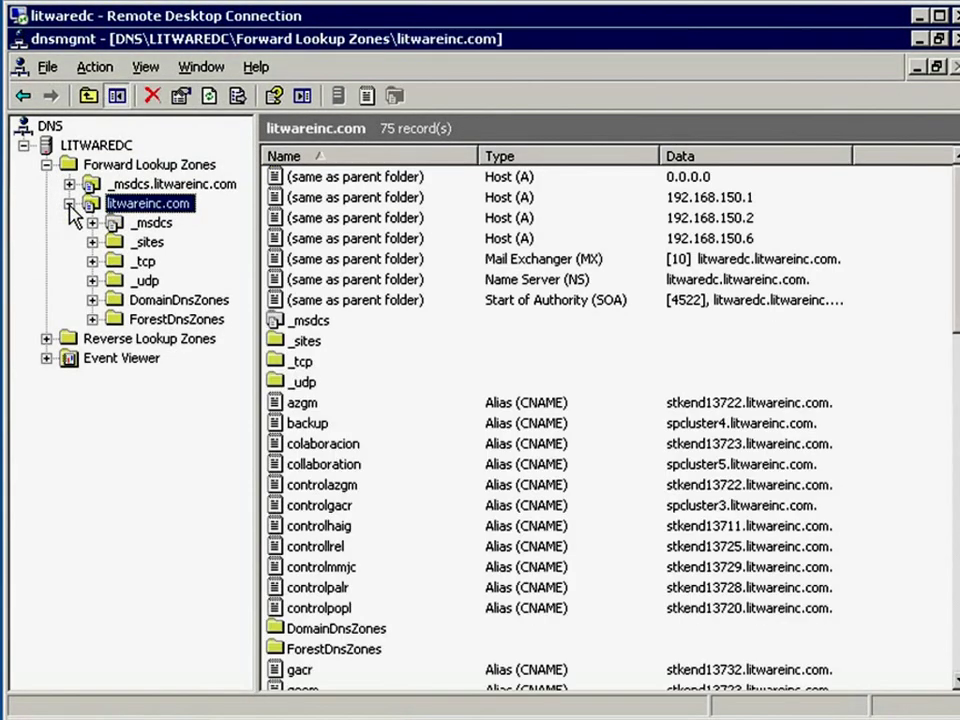
right_click(149, 206)
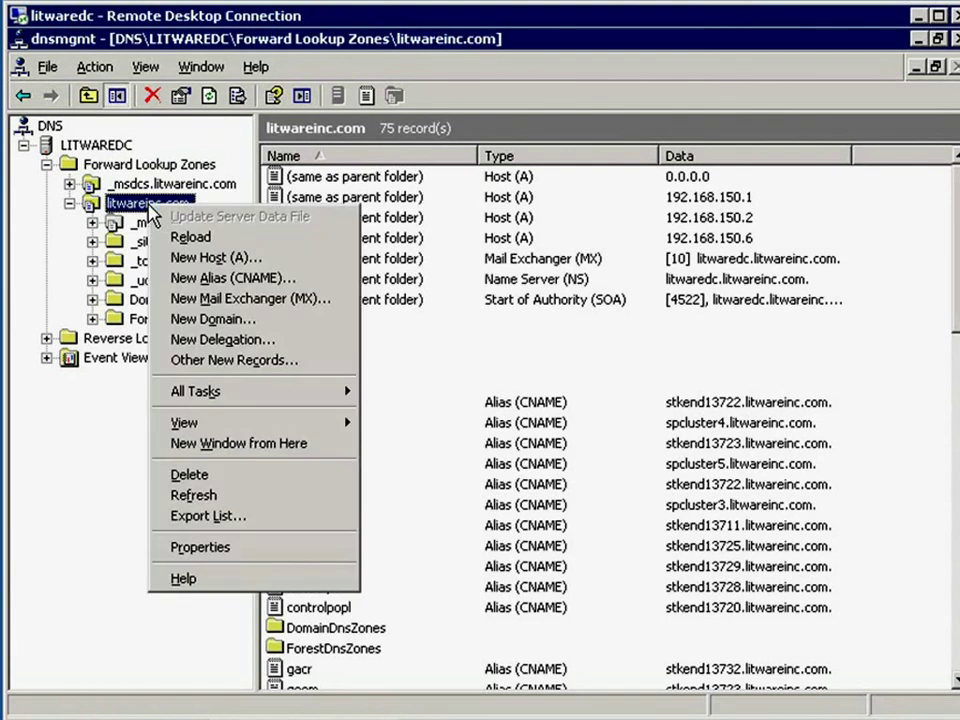
click(250, 262)
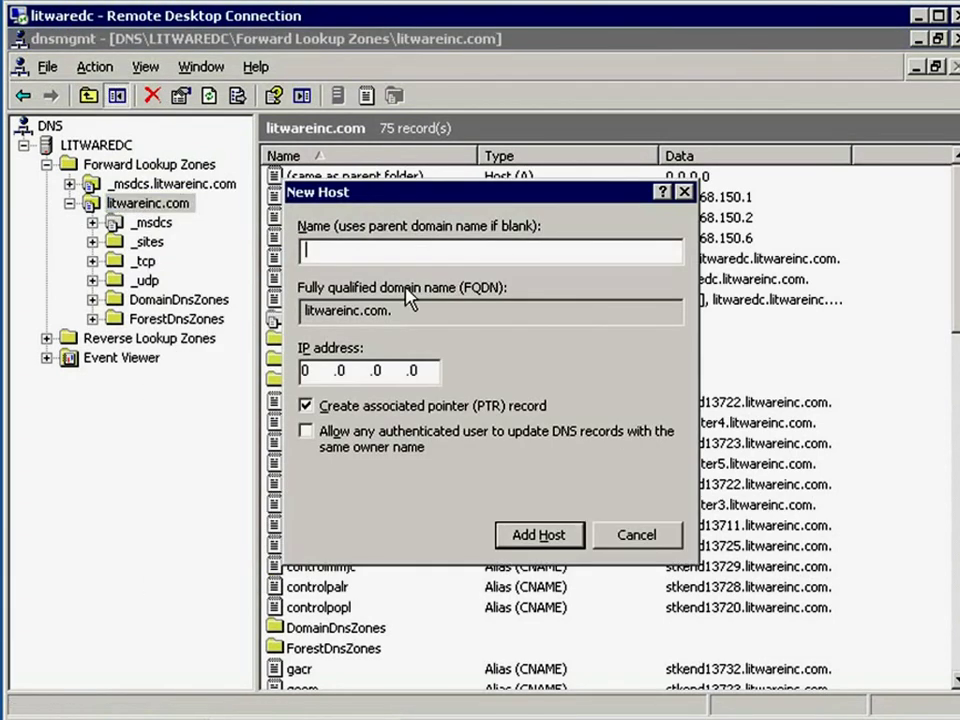
text(spcluster)
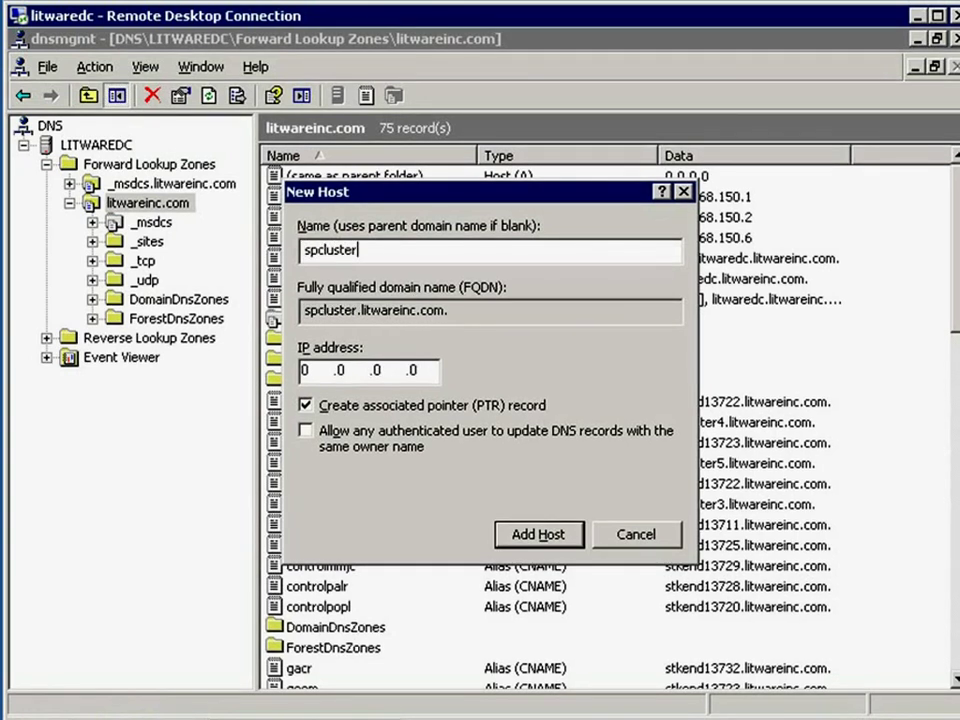
text(6)
key(Tab)
key(Tab)
text(192 .168 .)
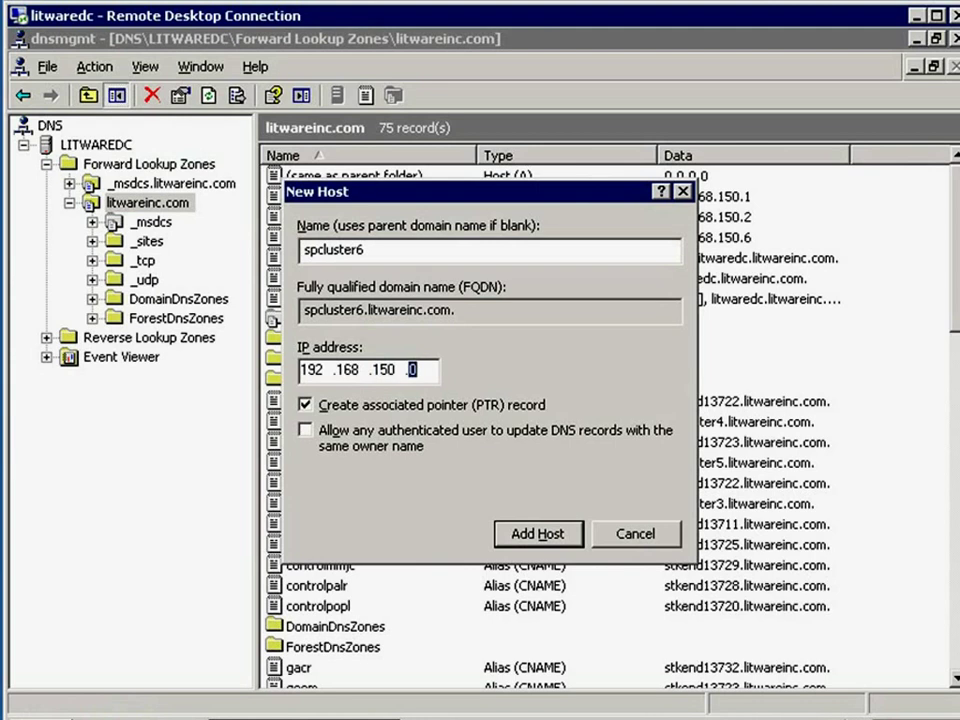
text(150 .26)
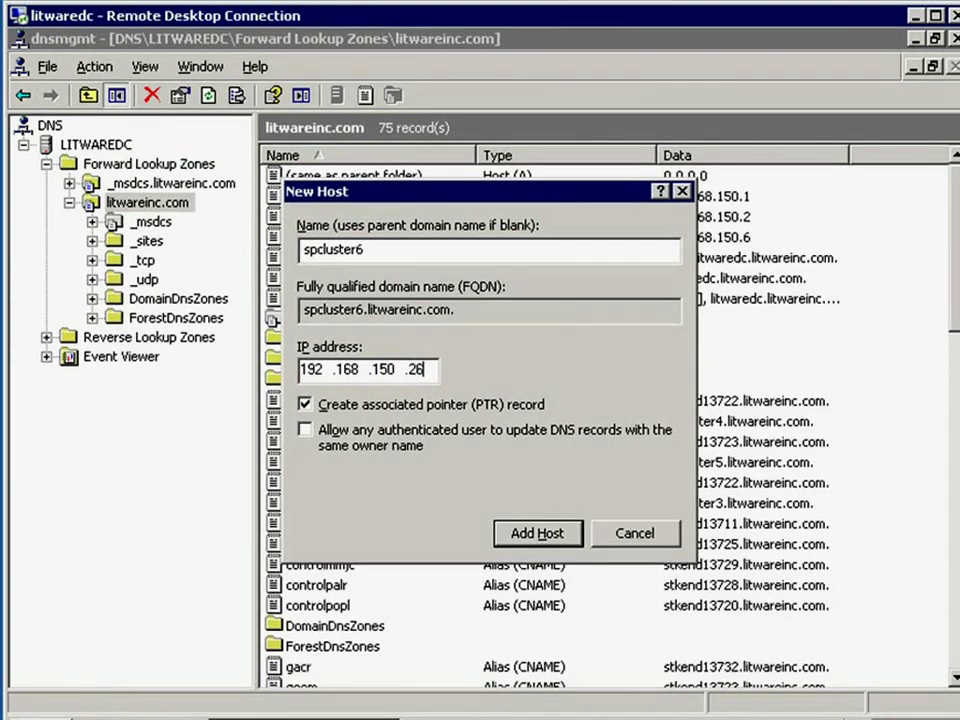
click(537, 536)
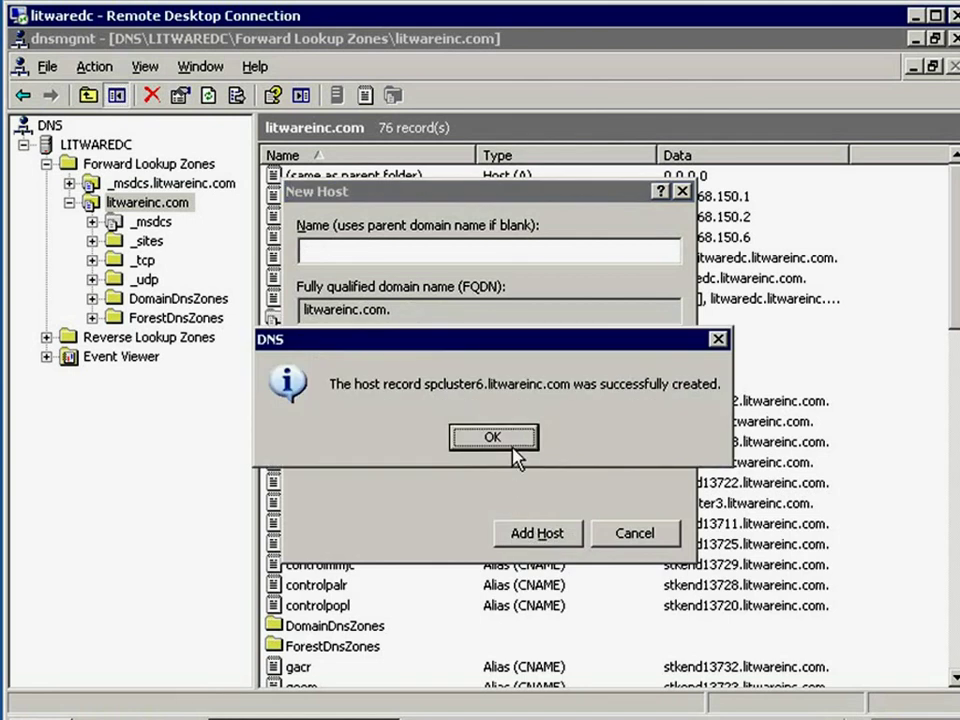
click(515, 439)
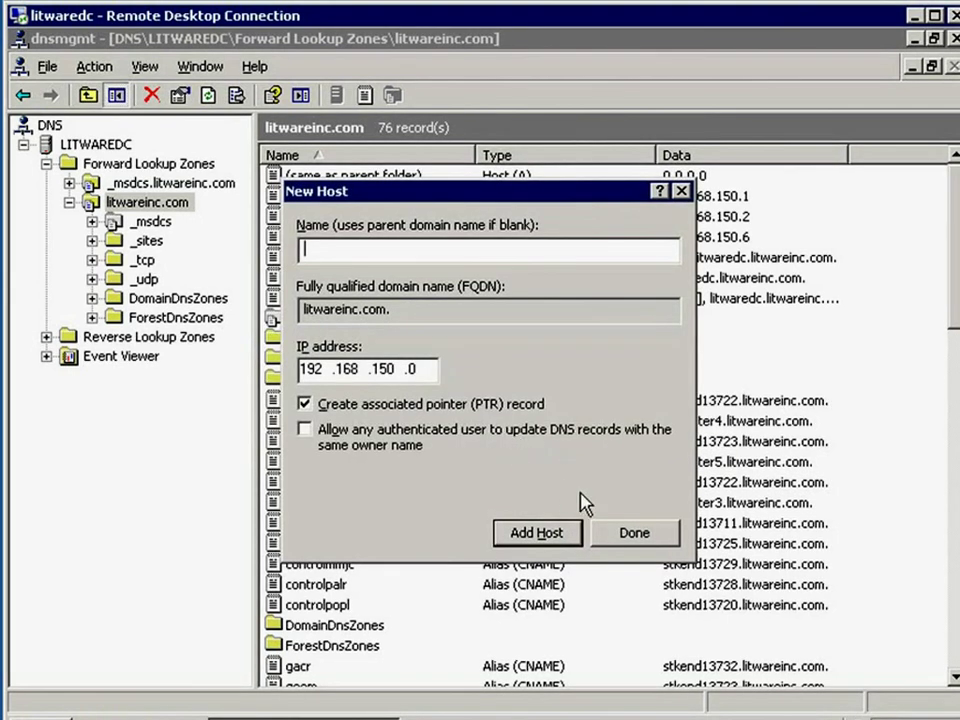
click(641, 540)
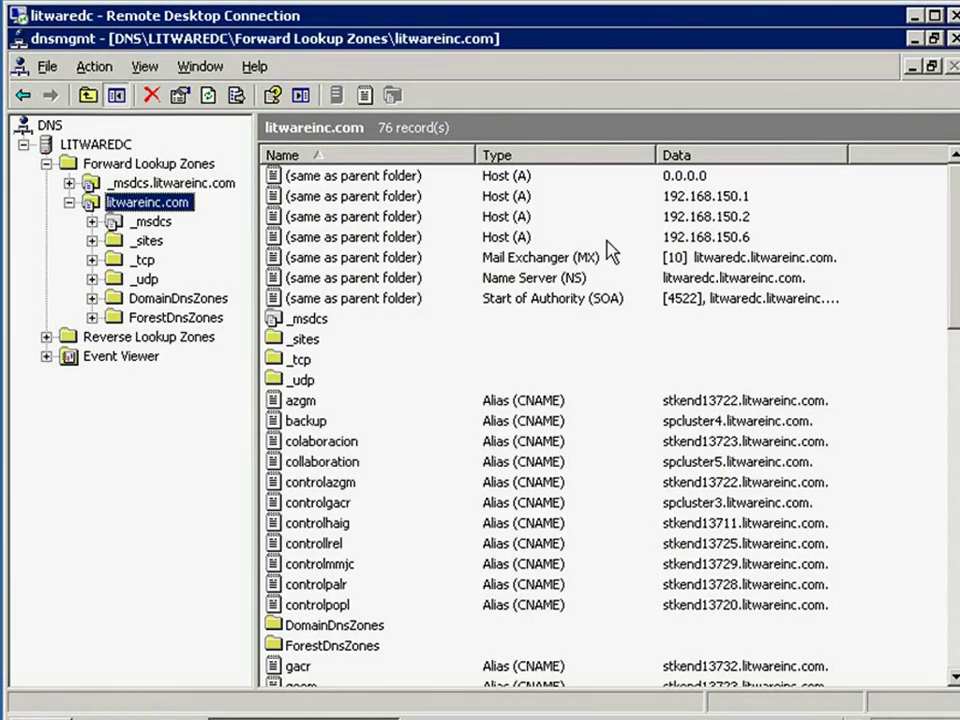
- Run 'ping spcluster6' from a Command Prompt on the domain controller
key(super)
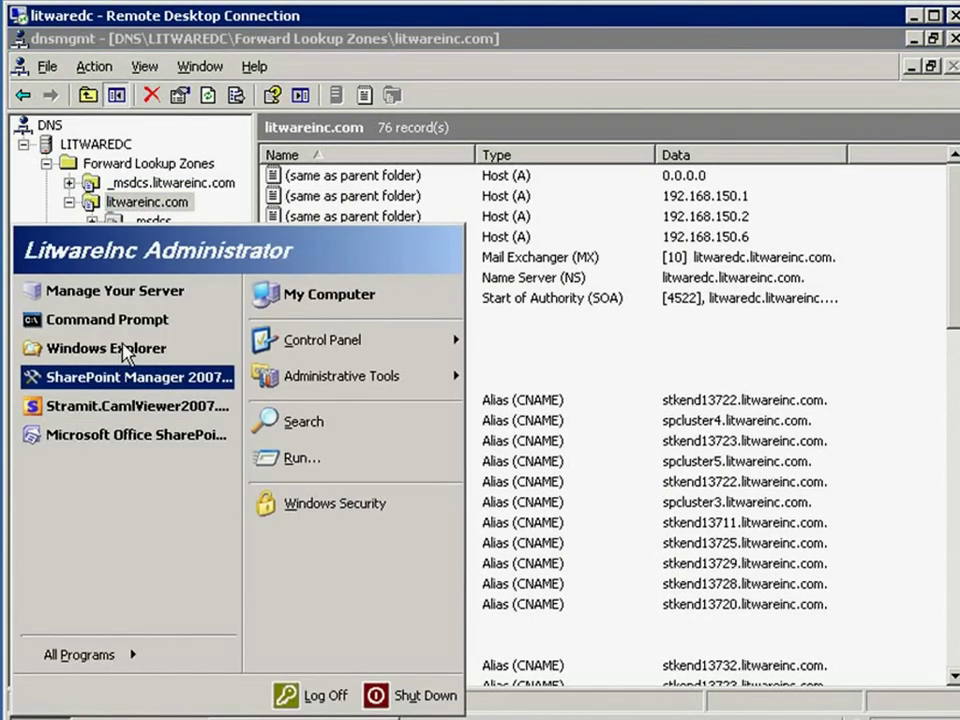
click(124, 322)
text(ping spcluster6)
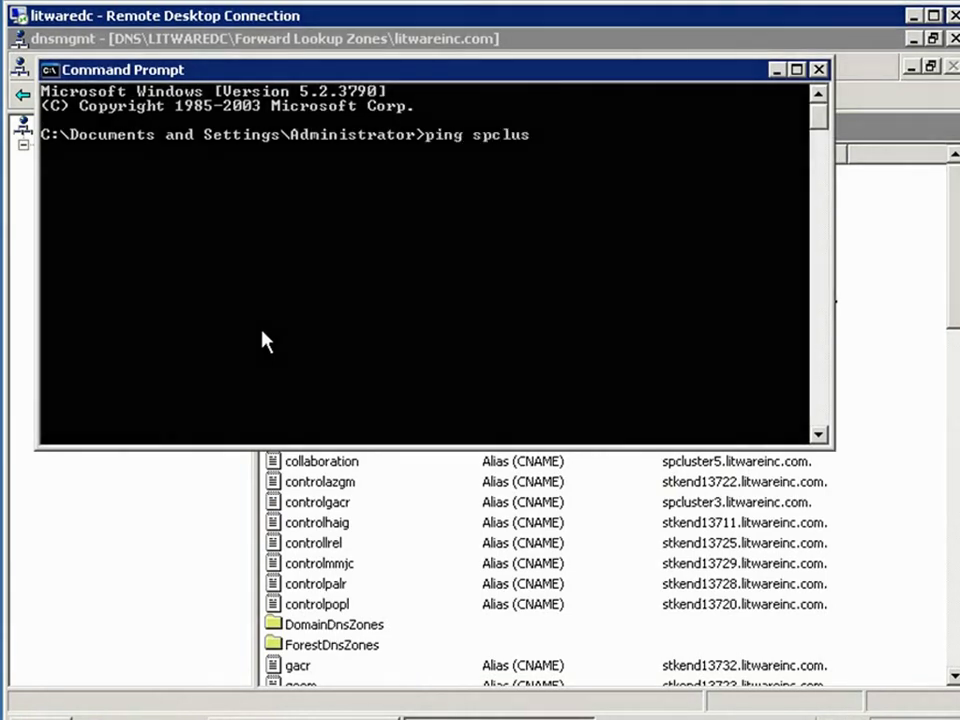
key(Return)
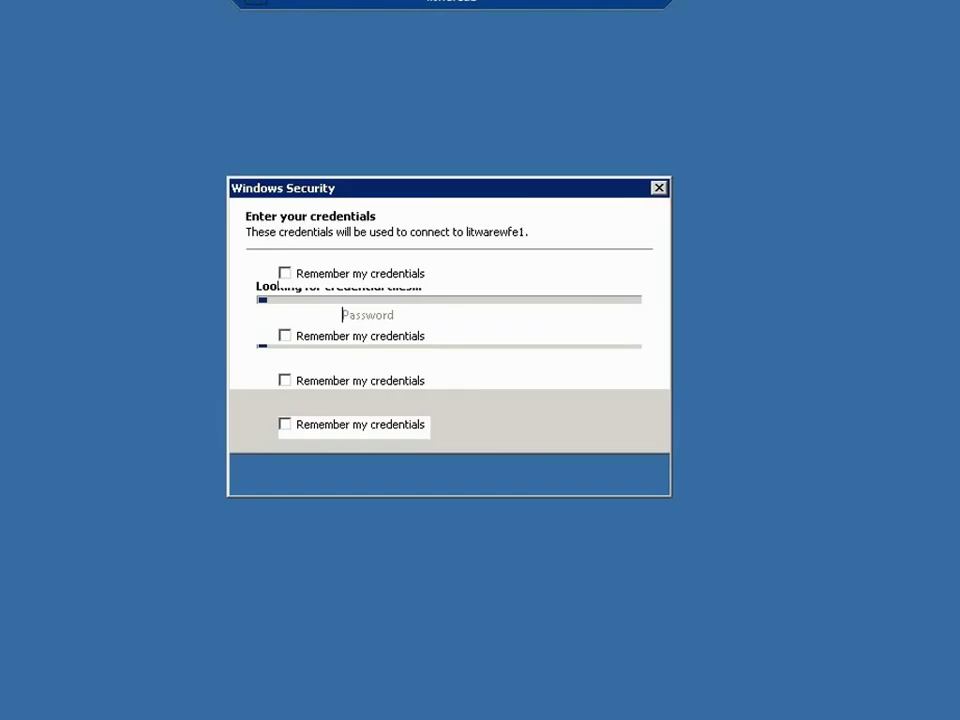
- Connect to litwarewfe1 with the account password, saving the credentials
text(pass@word1)
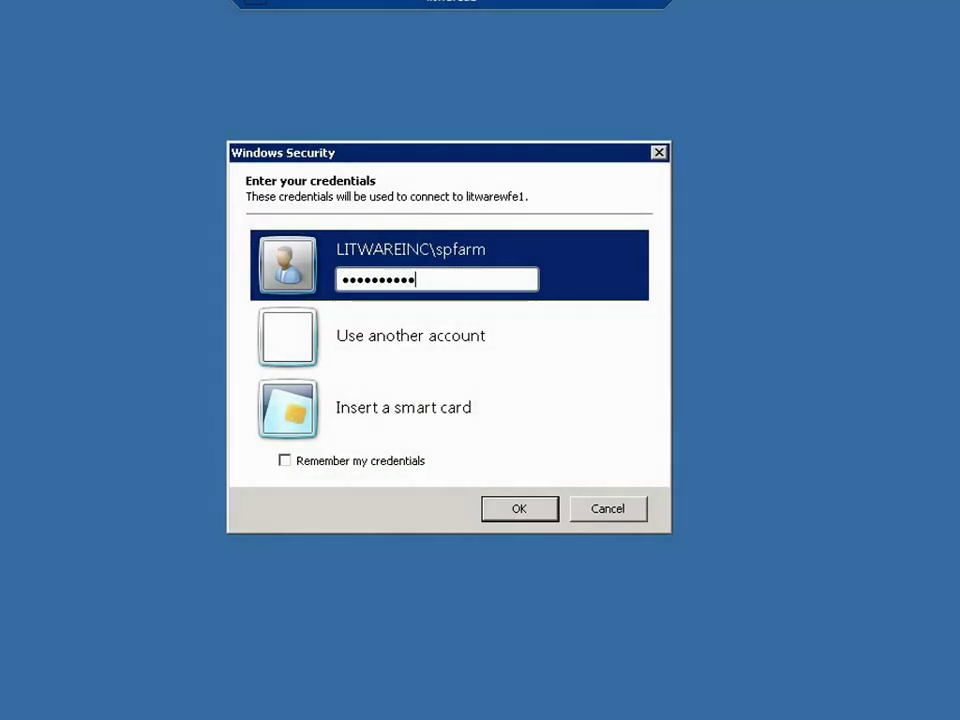
click(364, 463)
click(548, 508)
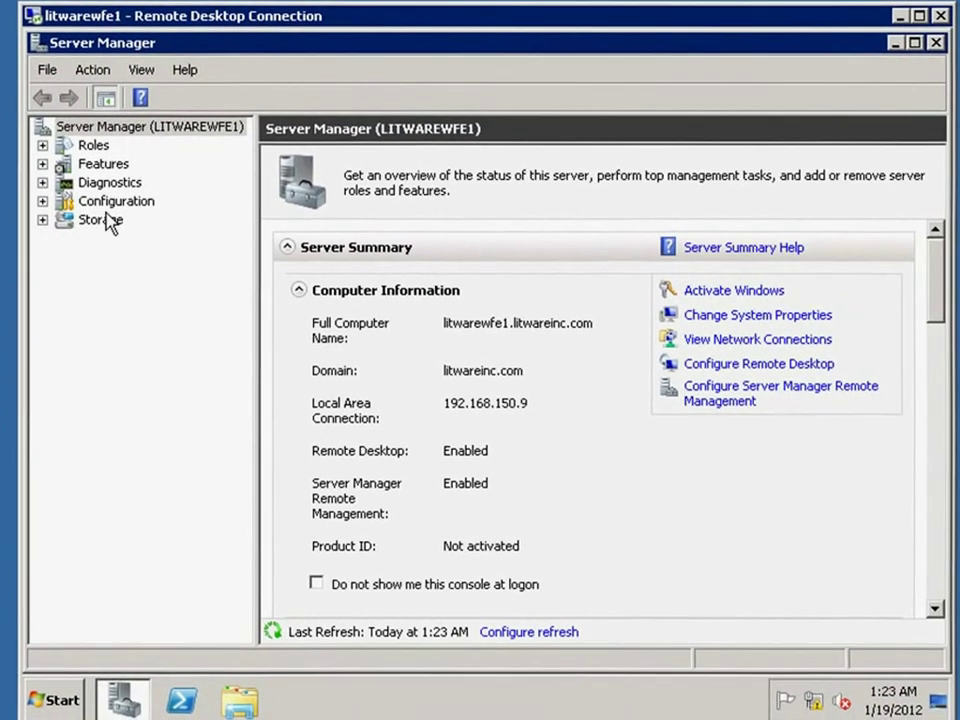
- Close Server Manager and launch Network Load Balancing Manager on litwarewfe1, approving the permission prompt
click(935, 42)
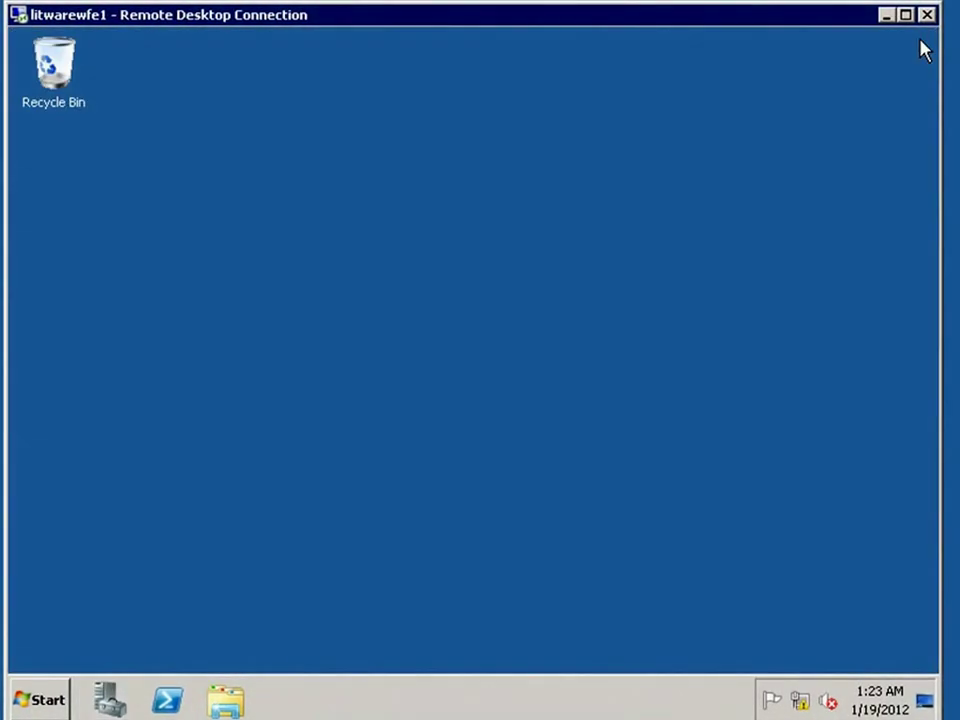
click(44, 700)
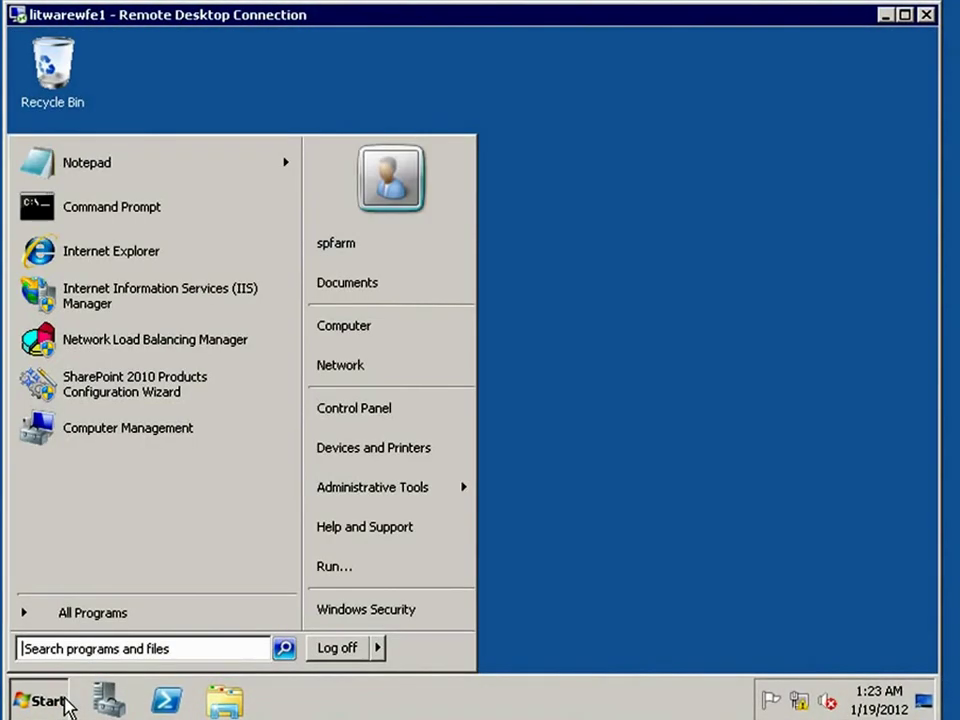
mouse_move(406, 487)
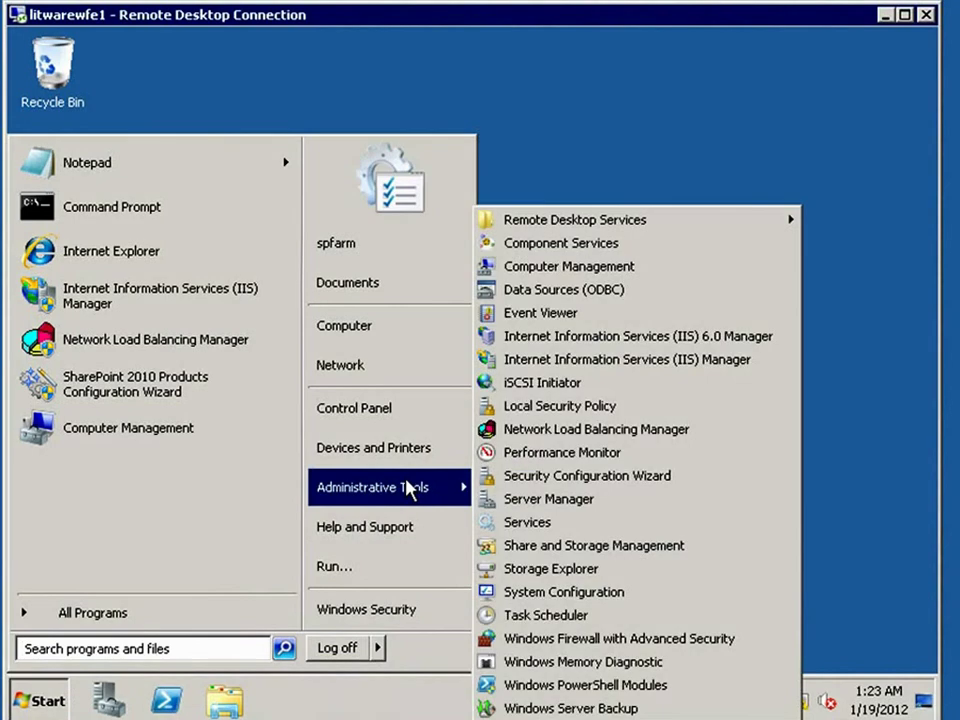
click(590, 430)
click(368, 432)
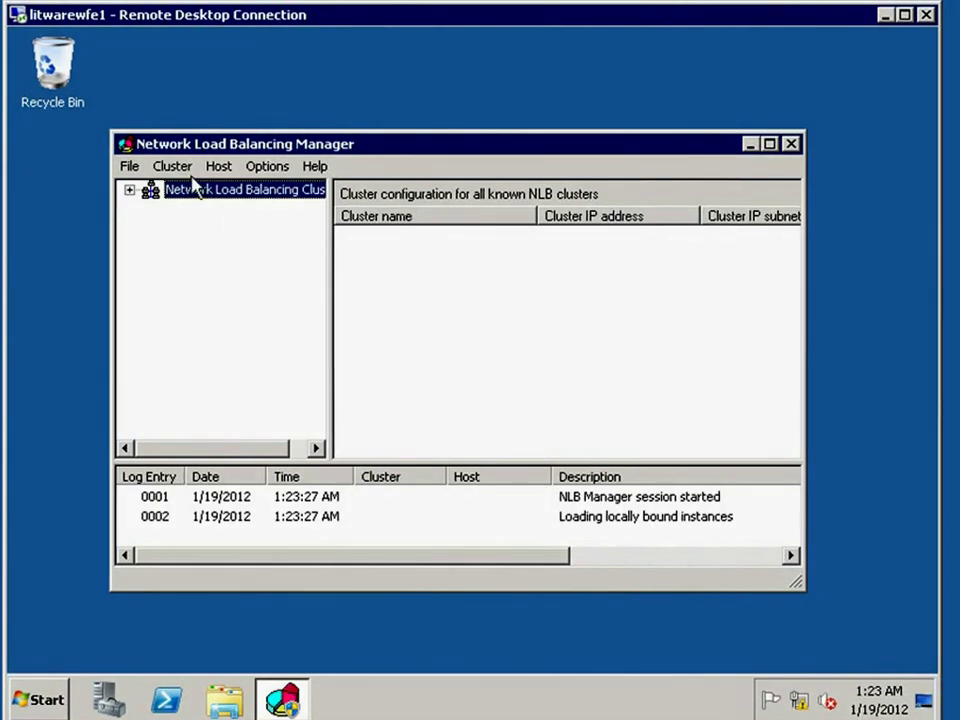
- Start a new cluster on host litwarewfe1 using its 192.168.150.9 dedicated address
click(173, 166)
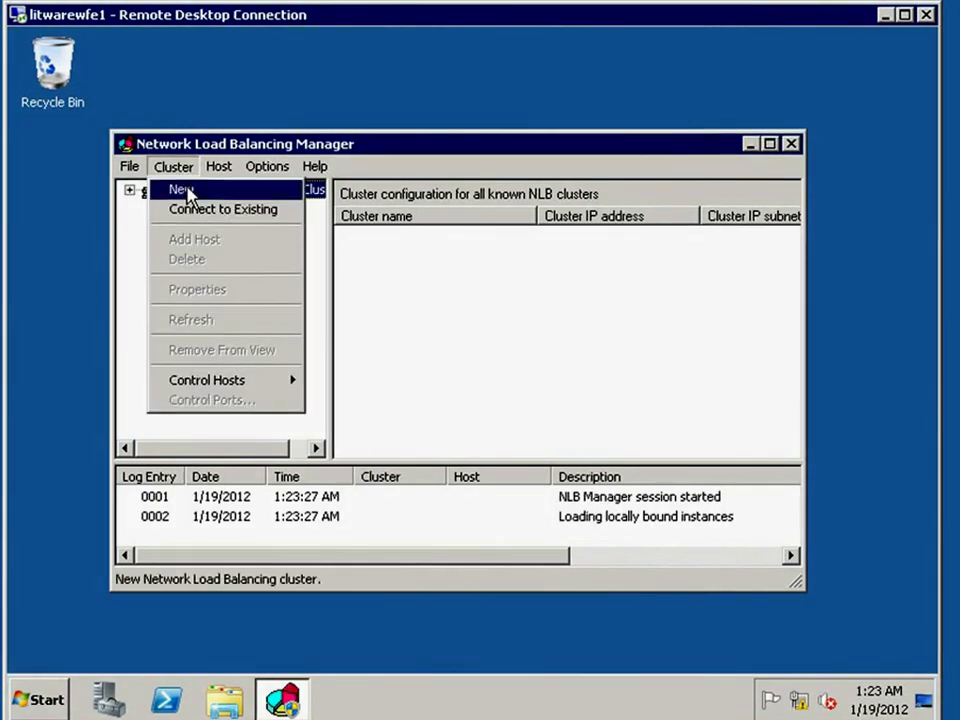
click(182, 191)
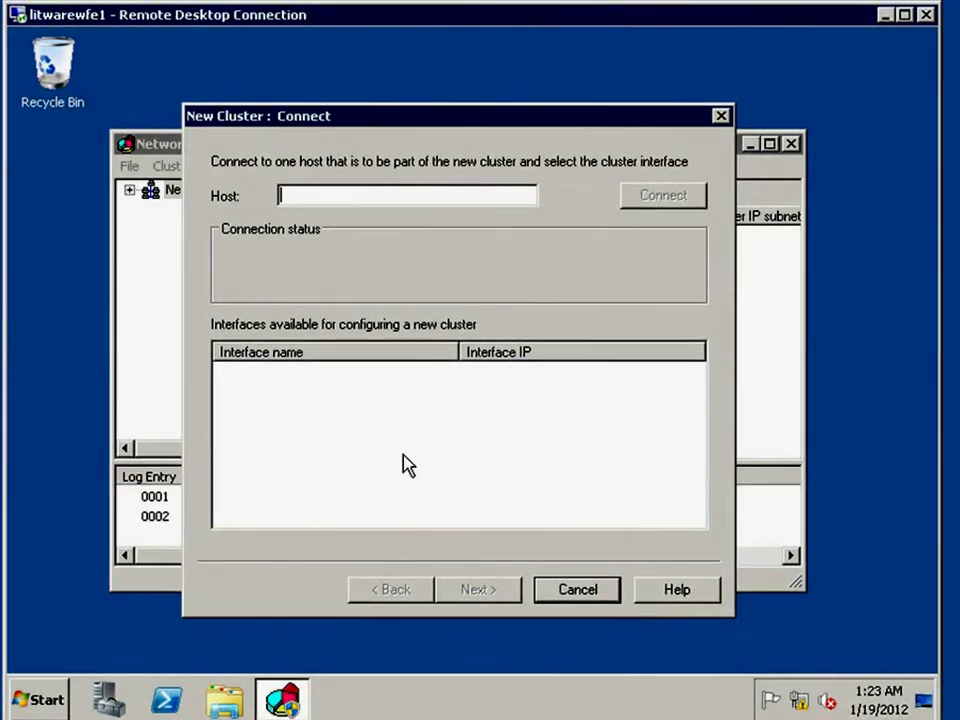
text(litware)
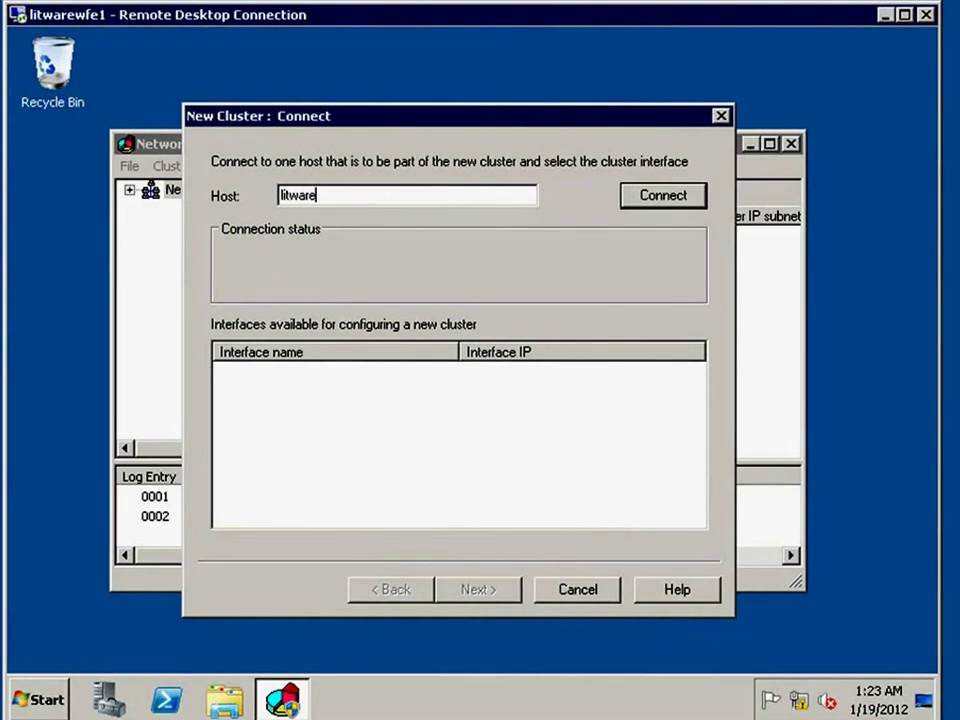
text(wfe1)
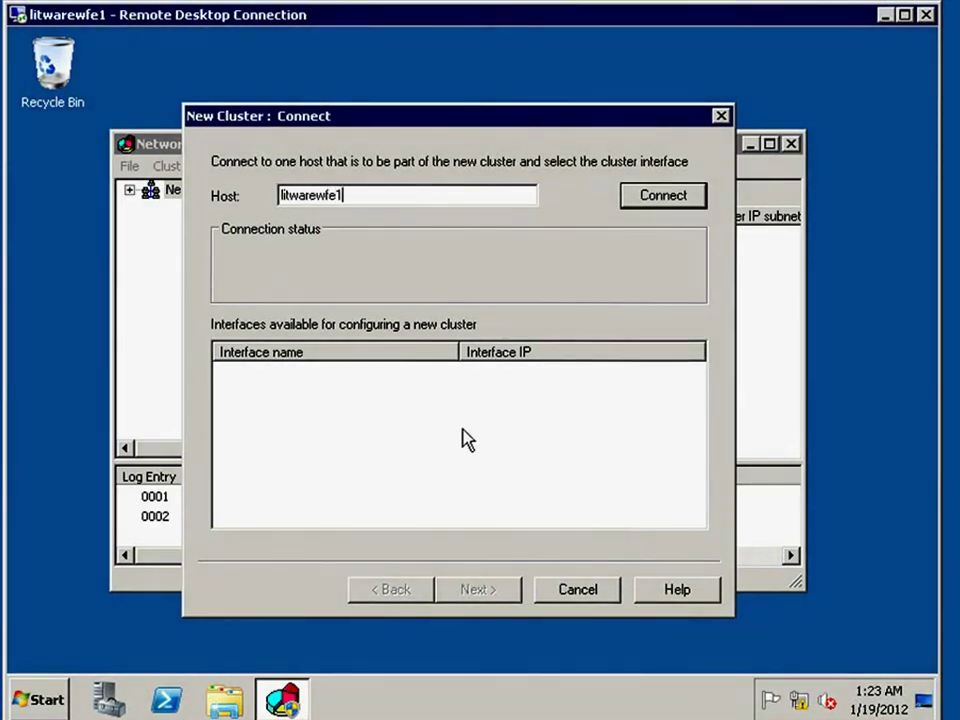
click(655, 197)
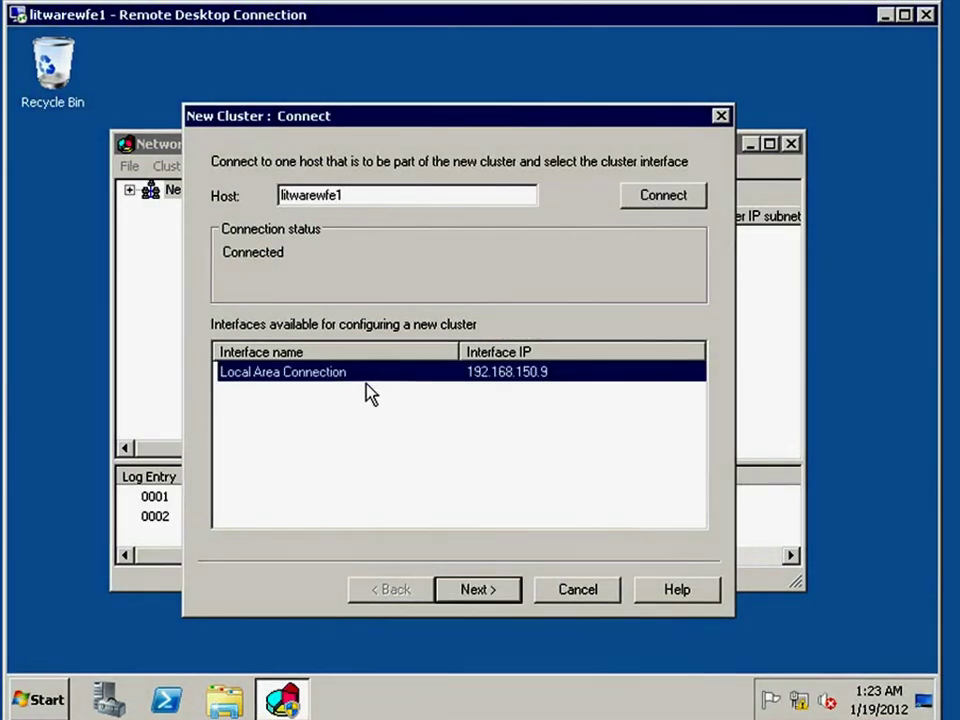
click(478, 590)
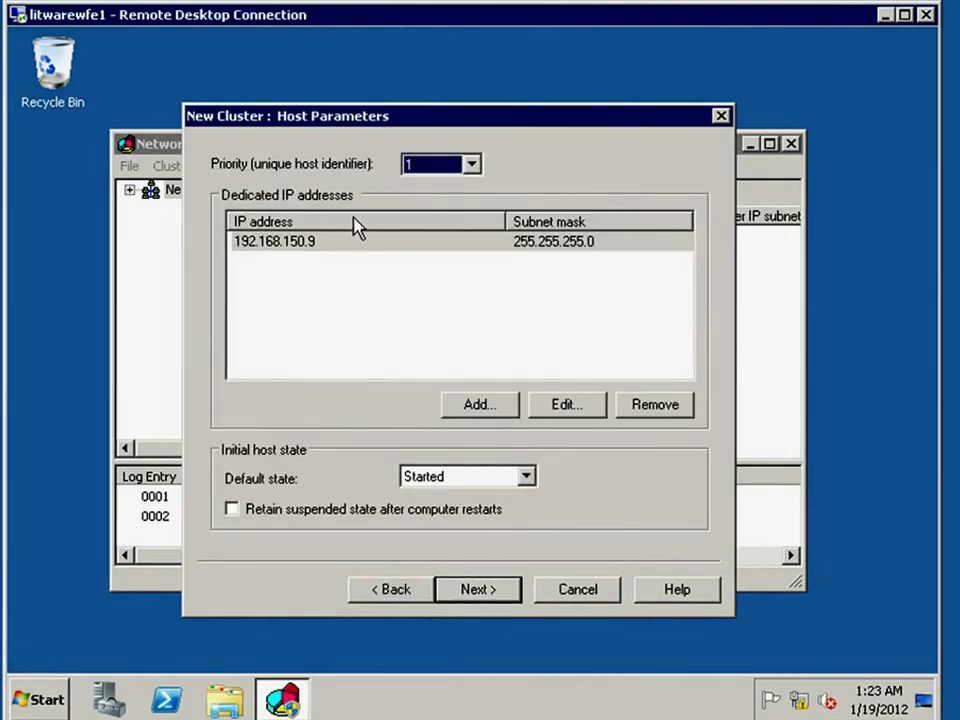
click(267, 243)
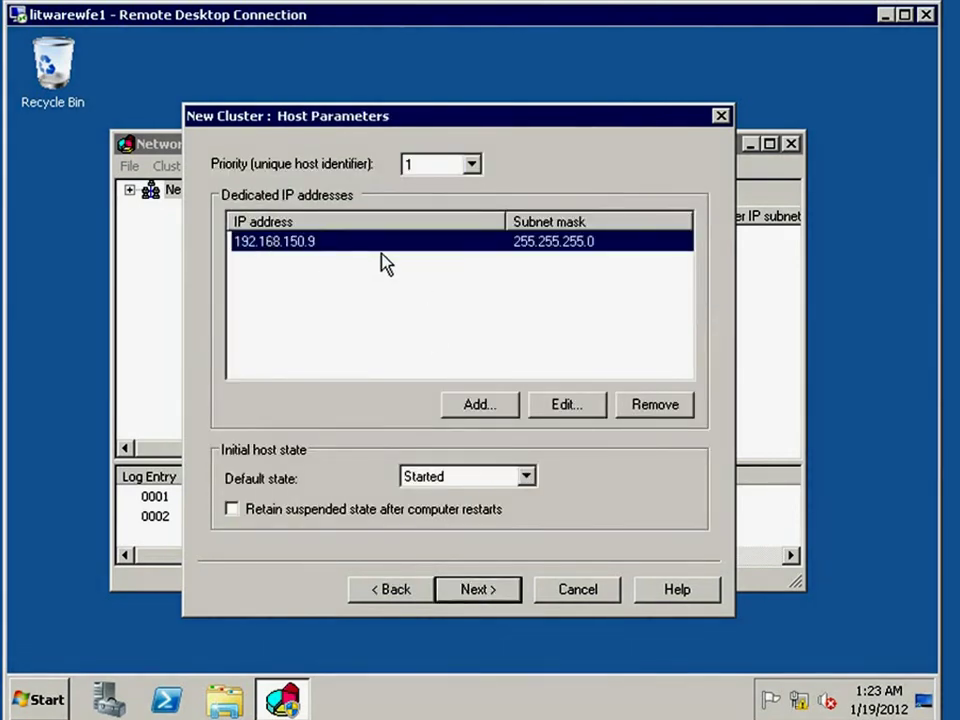
click(492, 590)
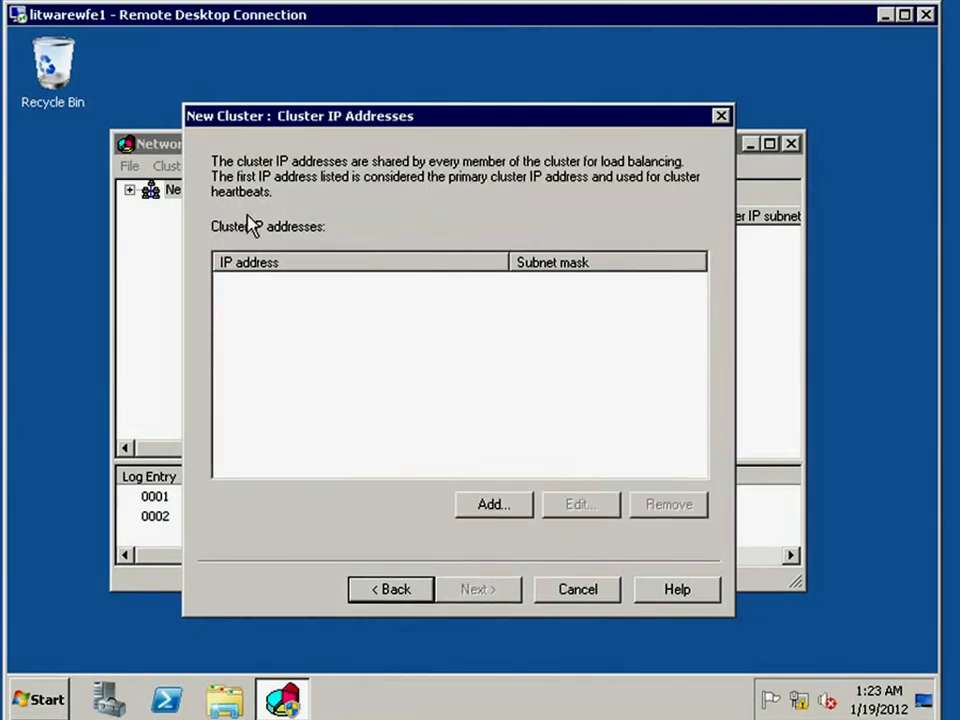
- Give the cluster IP 192.168.150.26, name spcluster6 and multicast mode, keeping default port rules
click(512, 502)
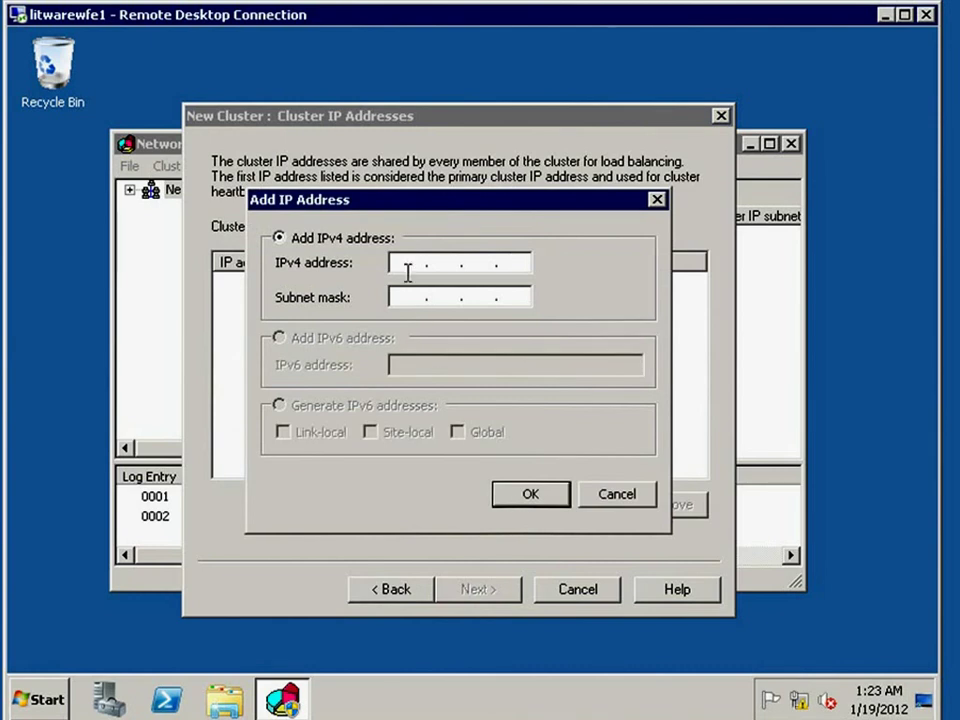
text(192 . 168 . 150 . 26)
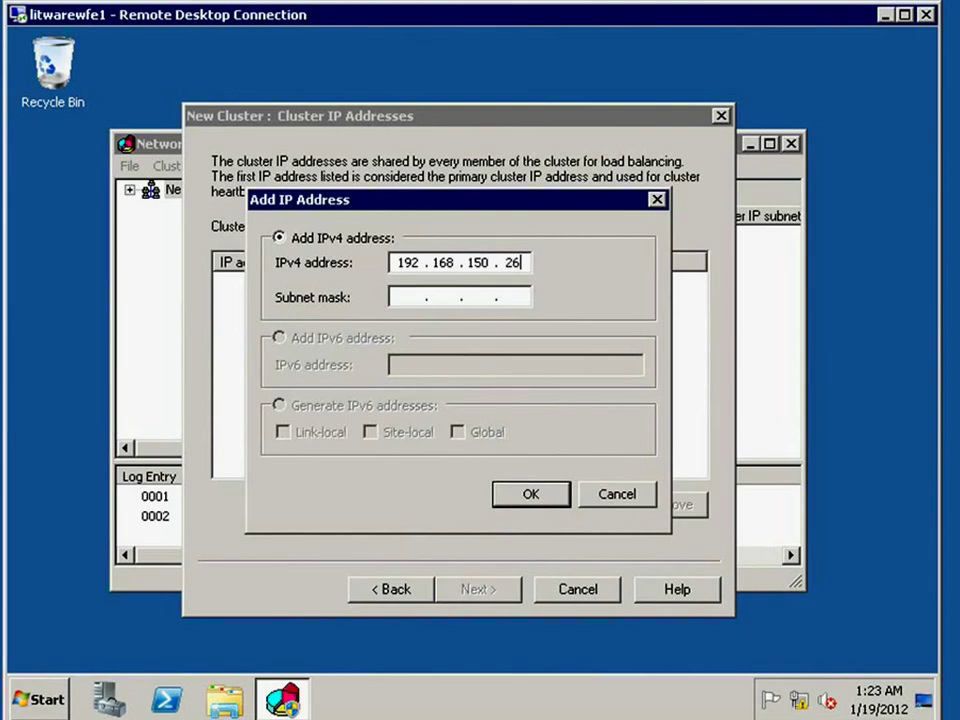
key(Tab)
click(531, 494)
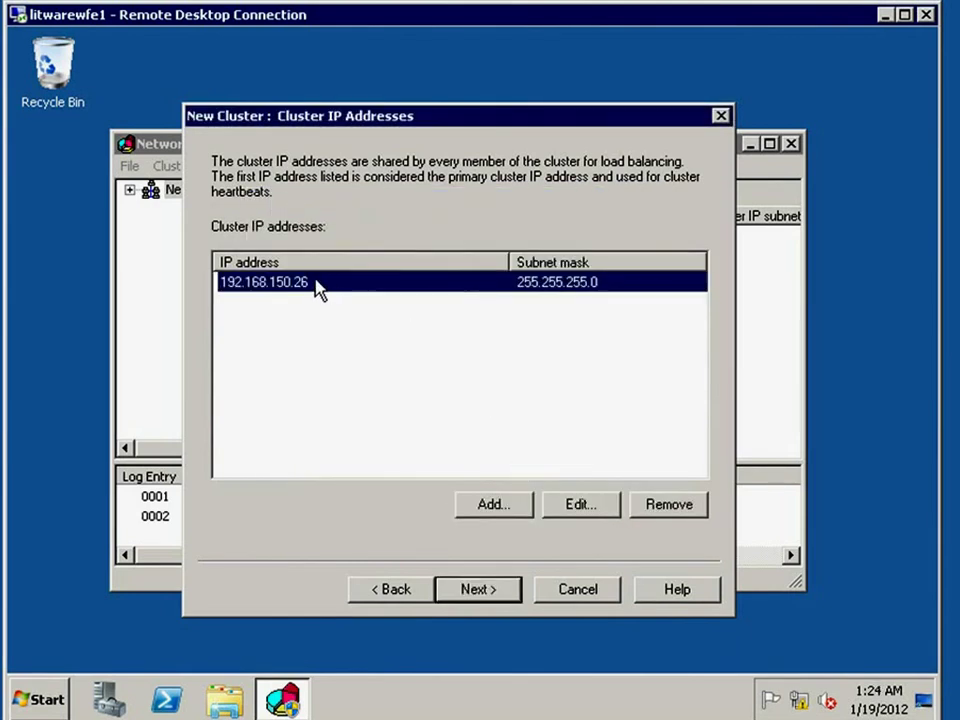
click(490, 588)
click(394, 251)
text(spcluster6)
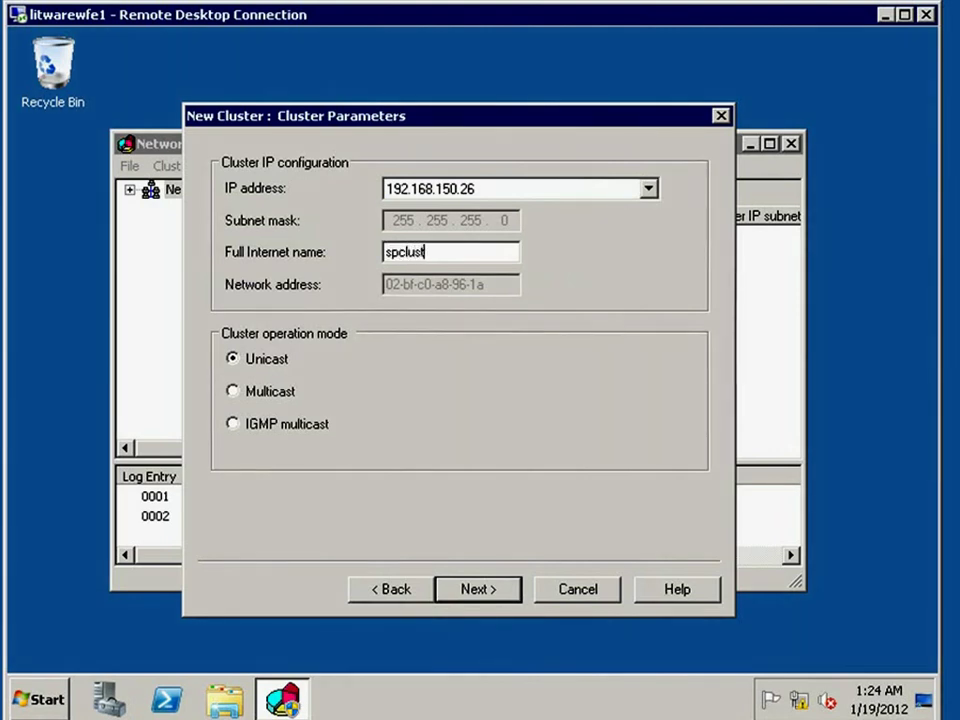
click(234, 391)
click(478, 590)
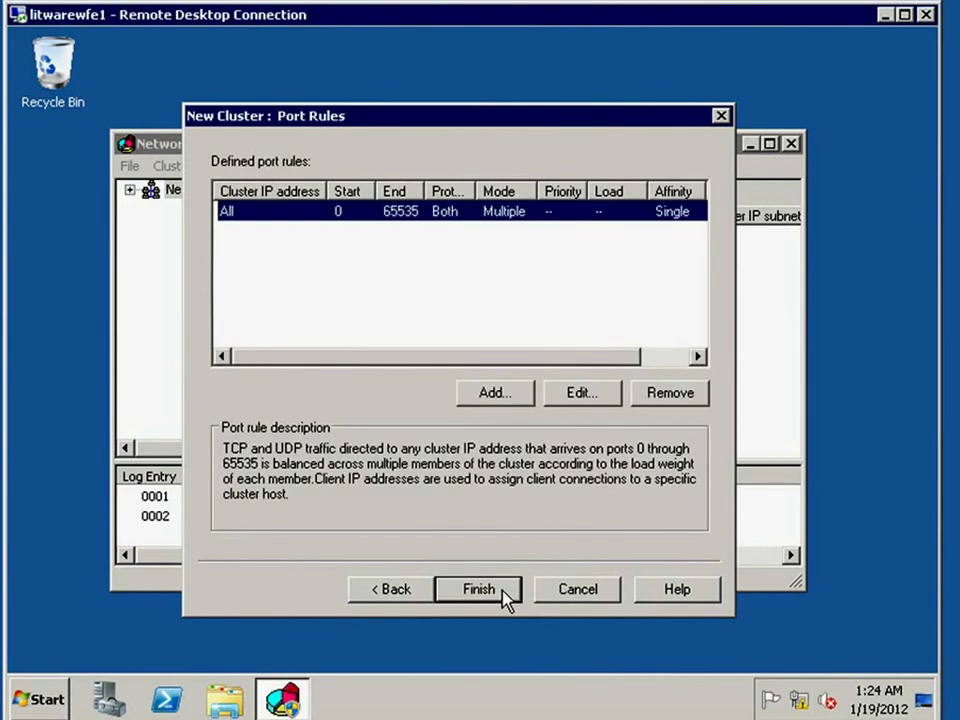
click(503, 590)
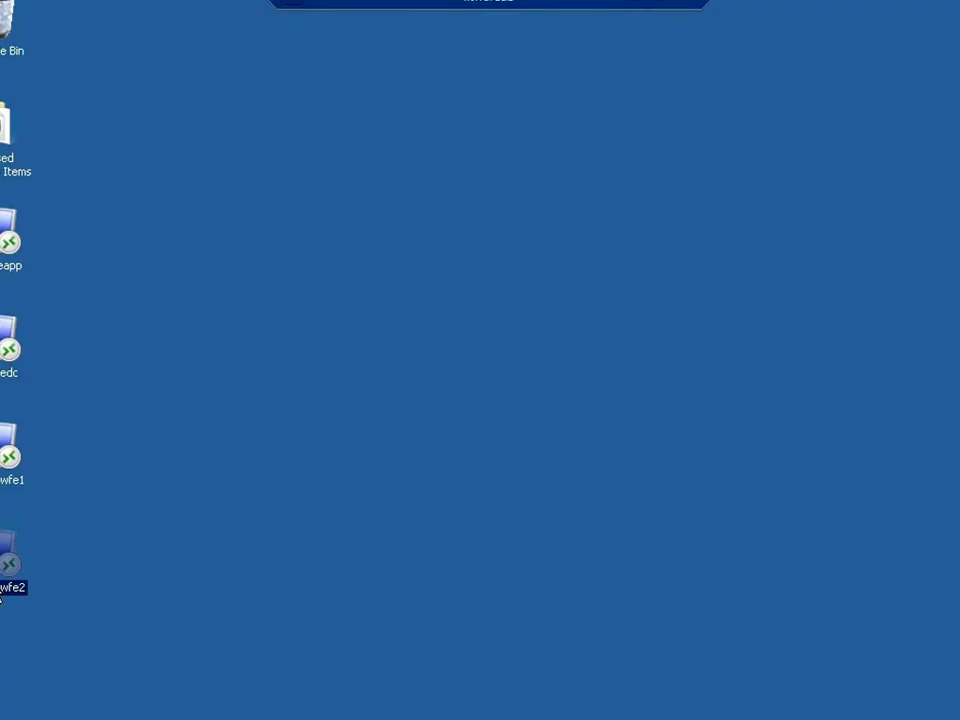
- Sign in to litwarewfe2 via its RDP shortcut with the account password, saving the credentials
double_click(5, 575)
click(448, 279)
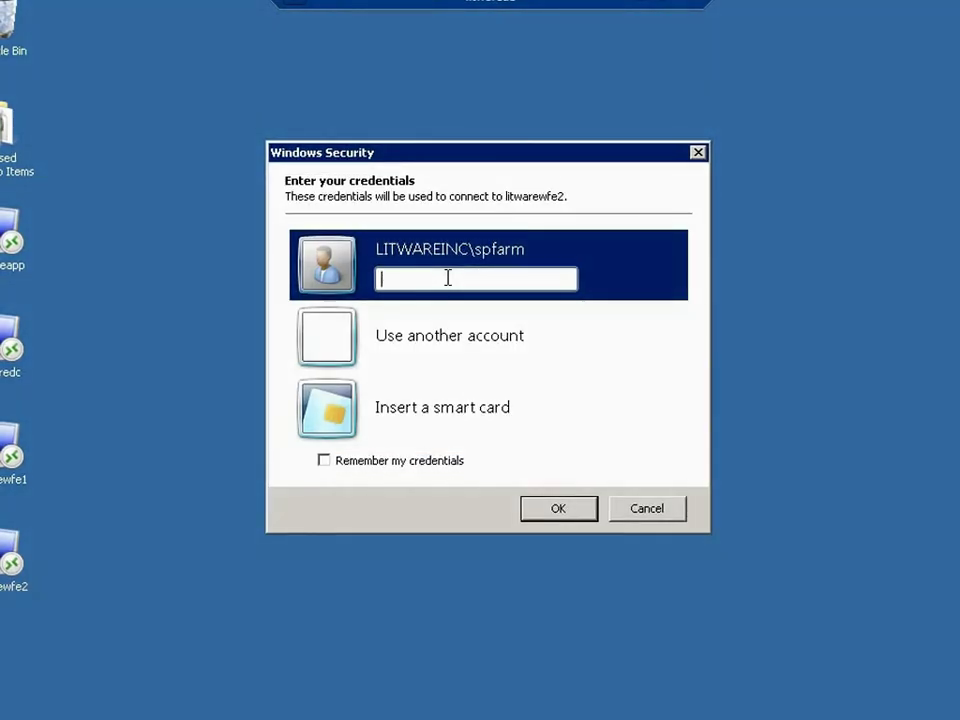
text(••••)
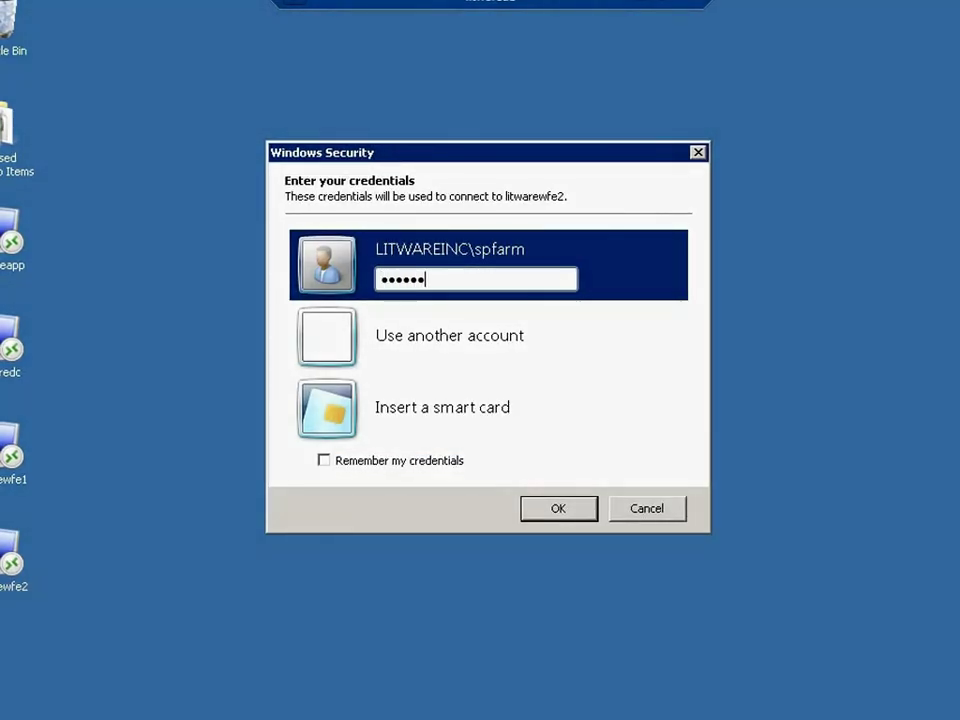
text(••••••)
click(402, 459)
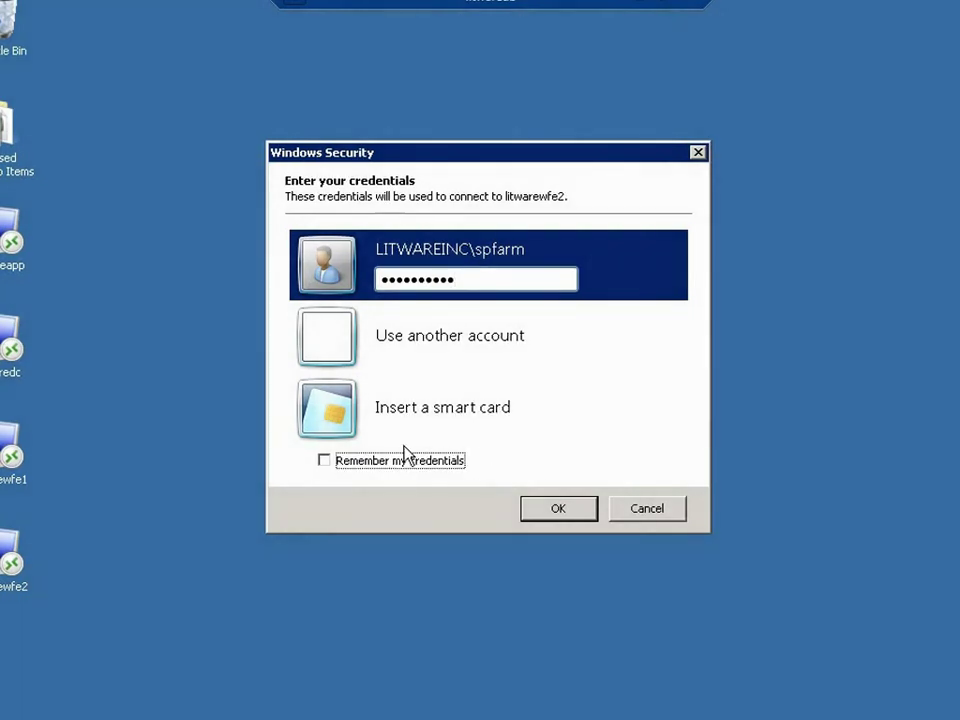
click(590, 510)
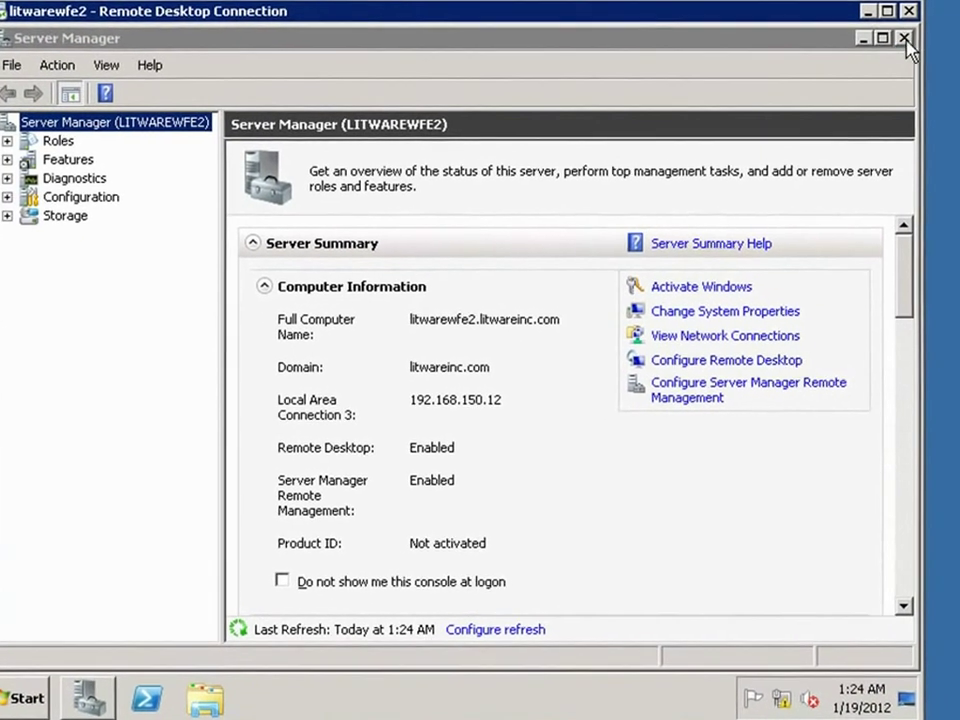
- Close Server Manager and launch Network Load Balancing Manager on litwarewfe2, allowing it to run
click(905, 37)
click(22, 704)
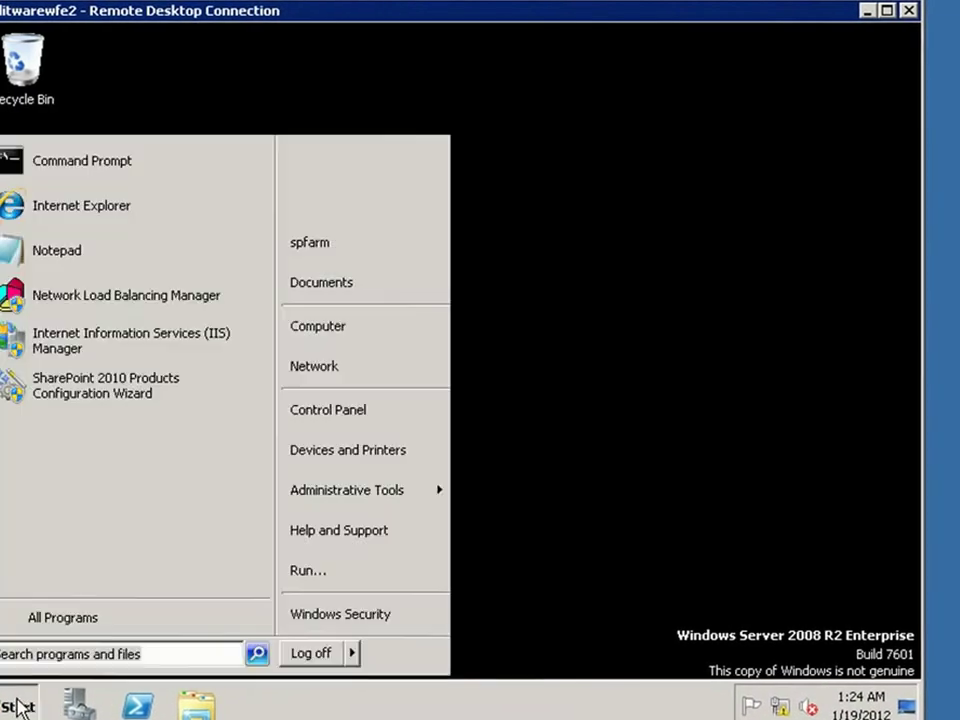
mouse_move(401, 491)
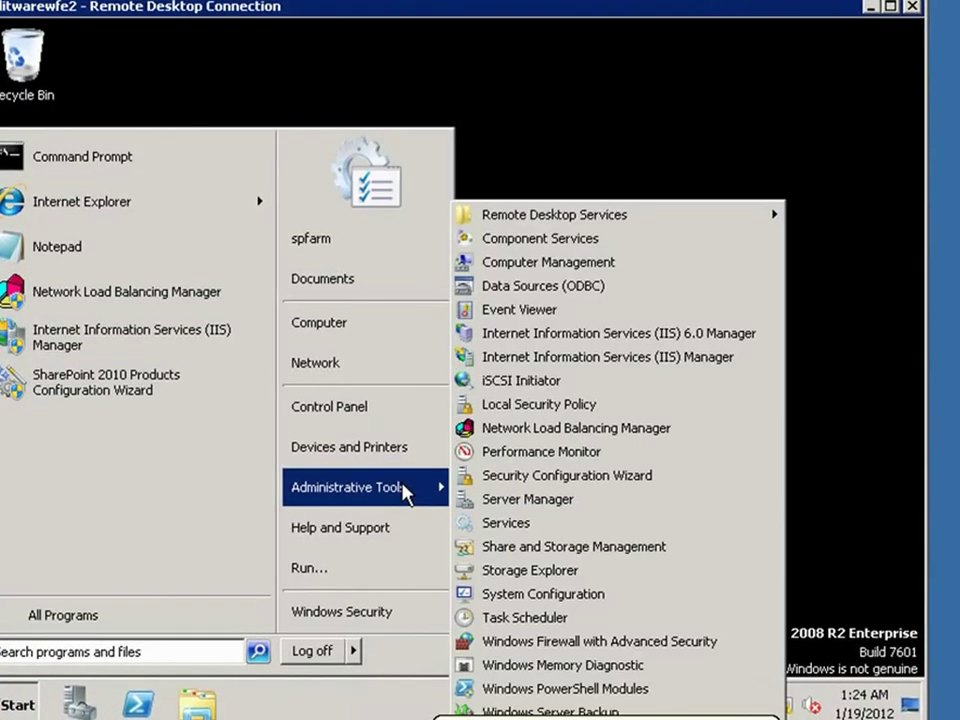
click(503, 426)
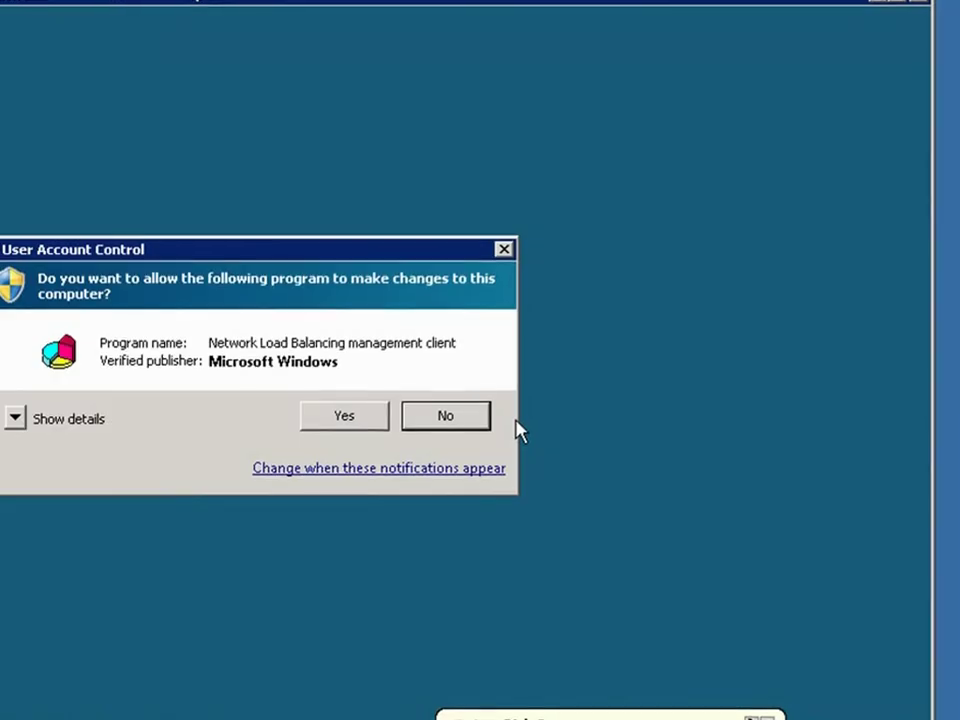
click(343, 414)
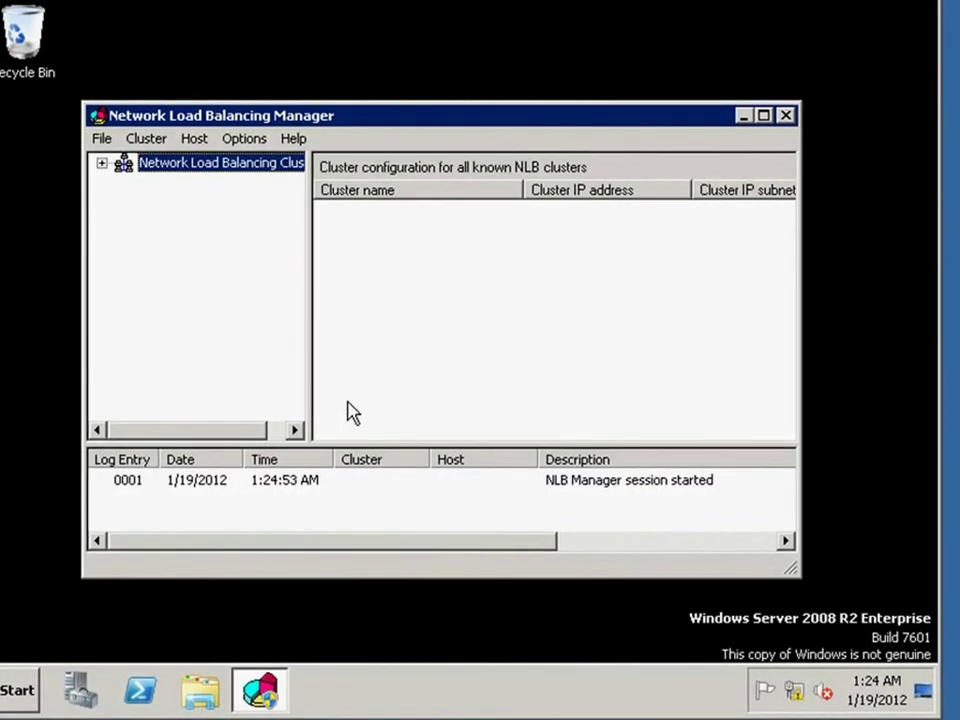
- Maximize NLB Manager and connect to existing cluster spcluster6, showing host LITWAREWFE1
click(766, 110)
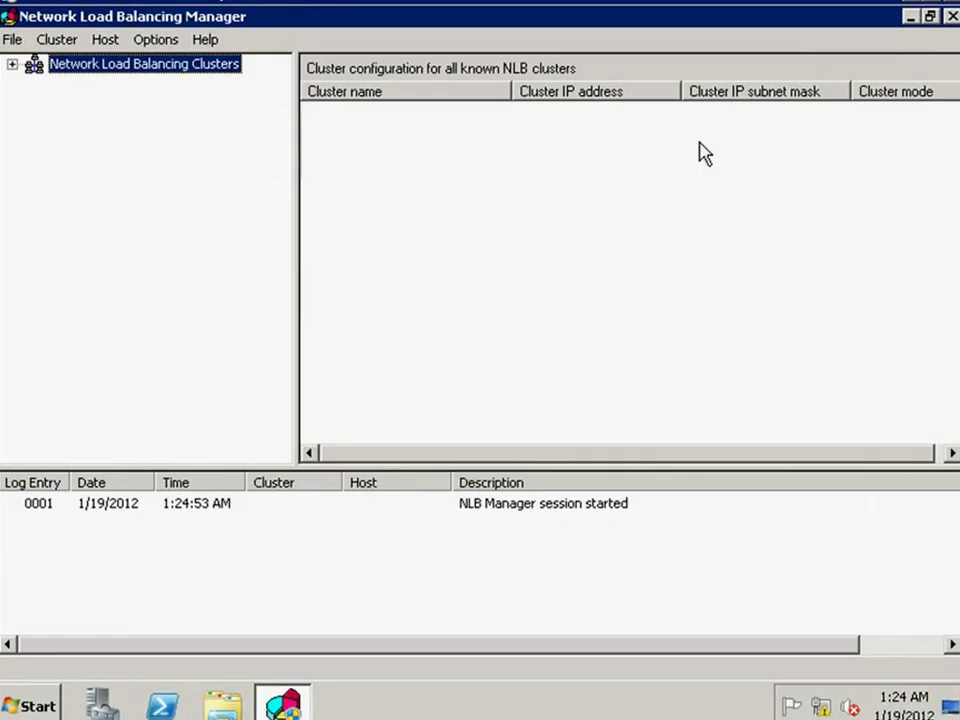
click(42, 40)
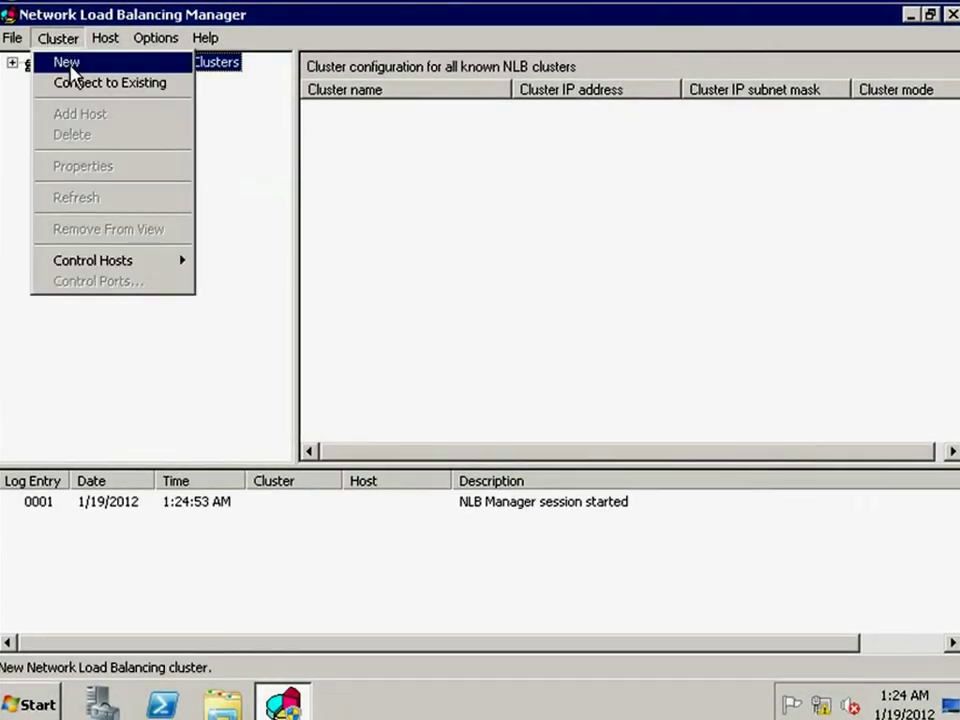
click(176, 86)
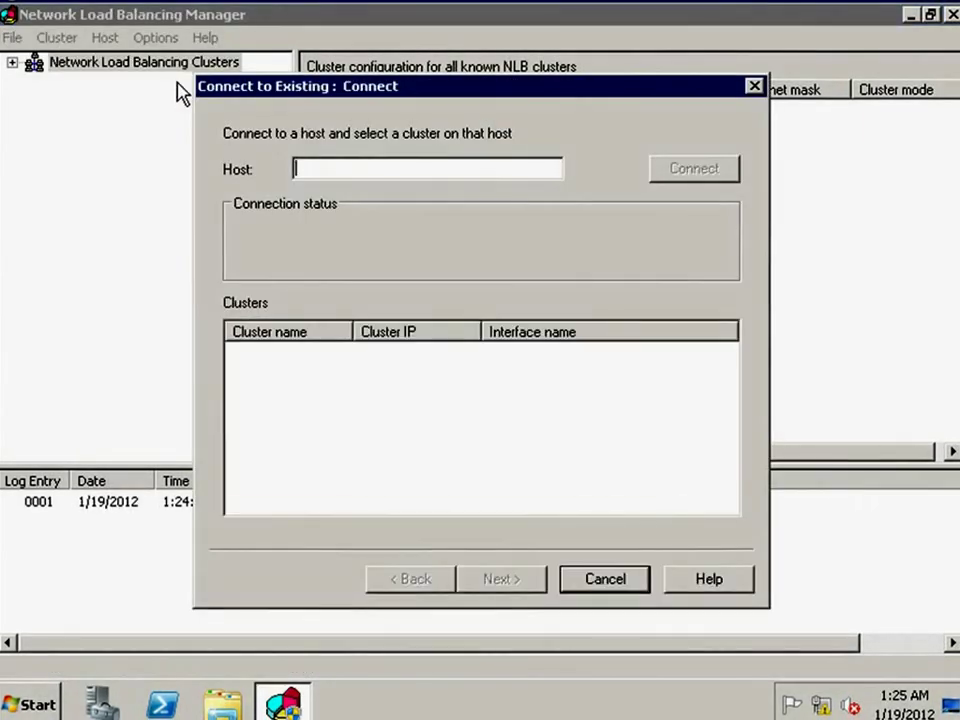
text(spcluster6)
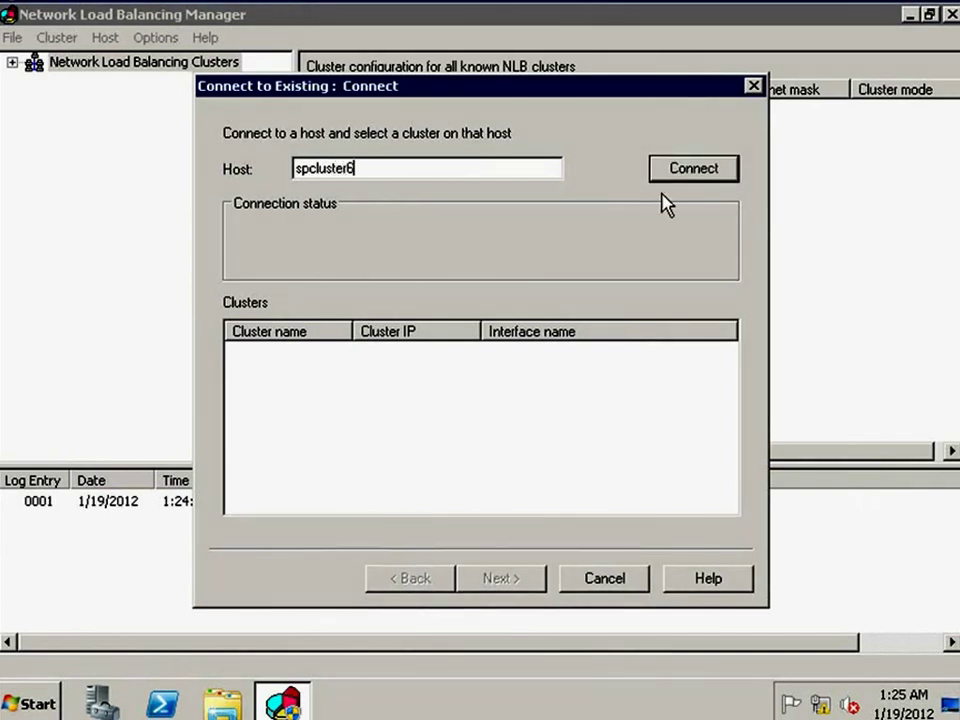
click(684, 168)
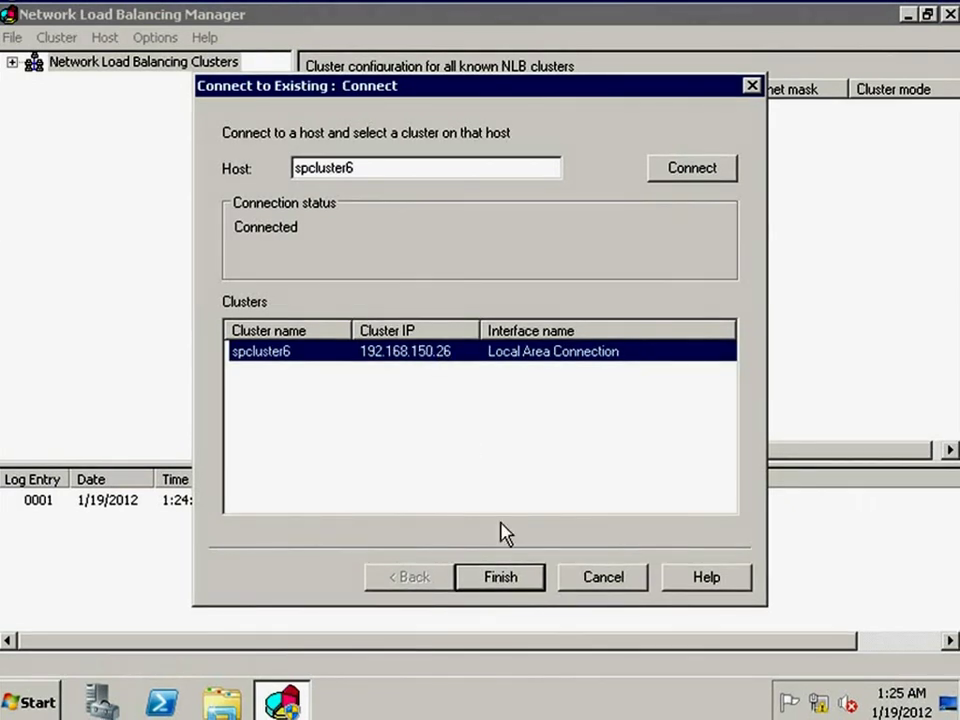
click(516, 578)
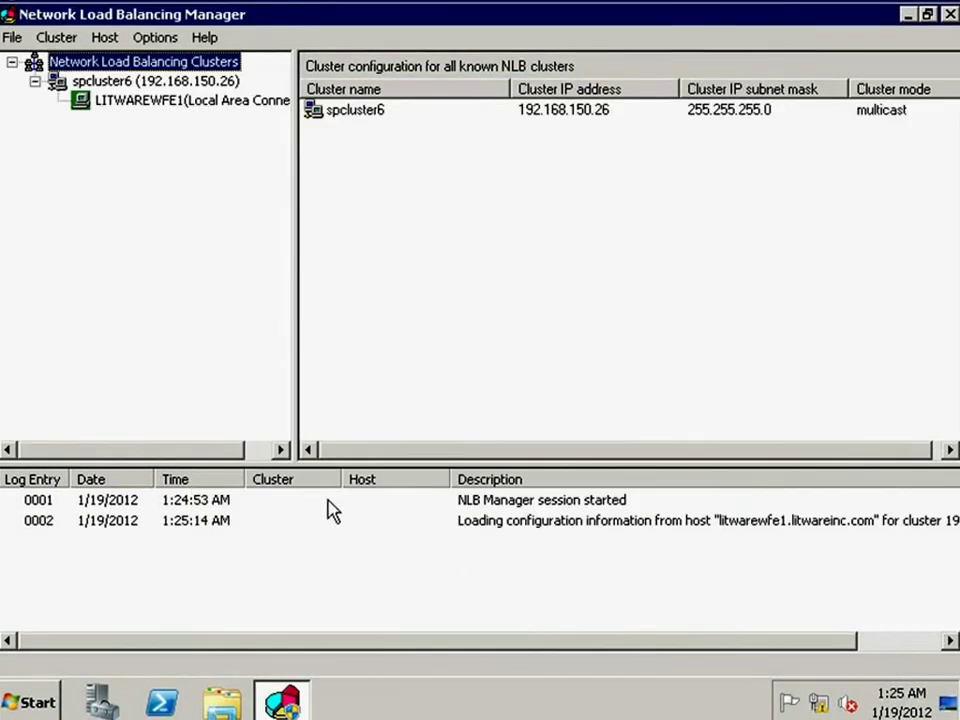
click(148, 80)
click(57, 40)
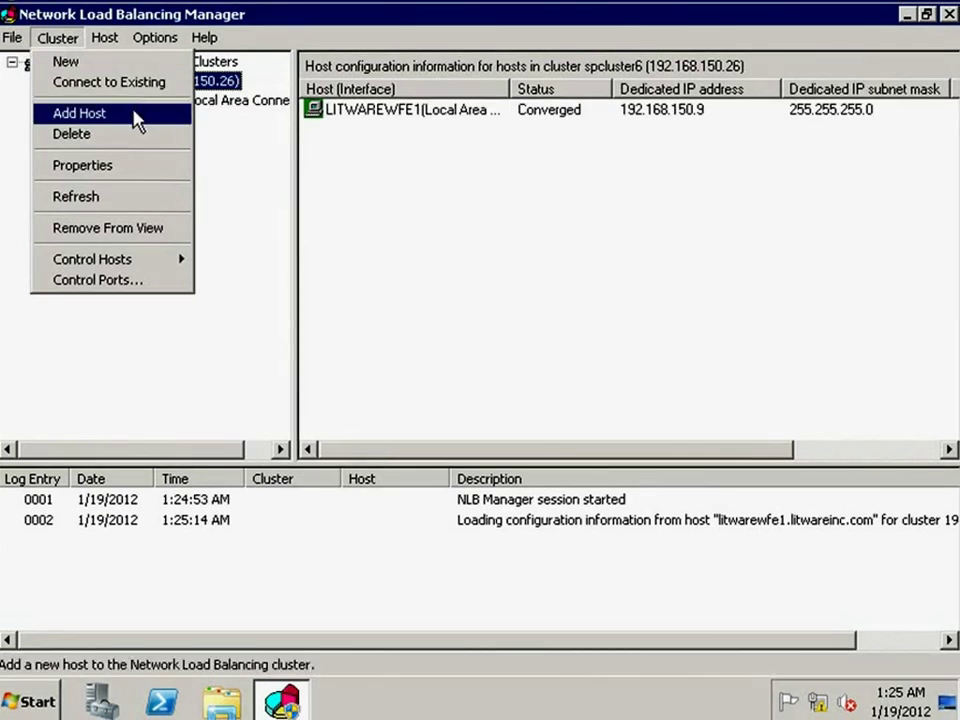
- Add host litwarewfe2 to spcluster6 with default interface and parameters, then refresh the cluster
right_click(229, 83)
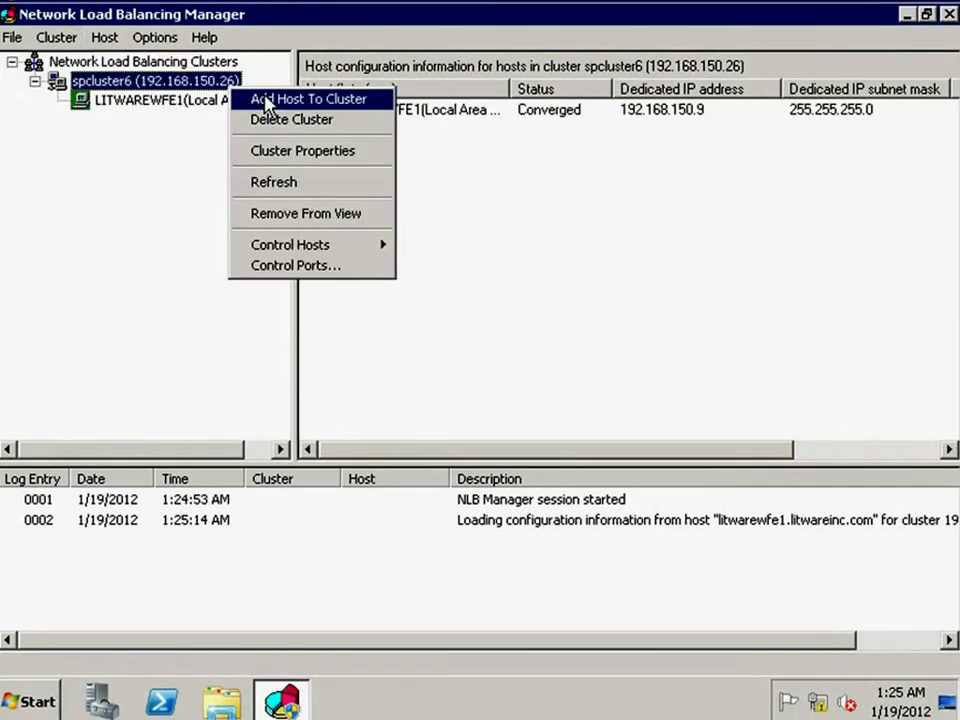
click(256, 97)
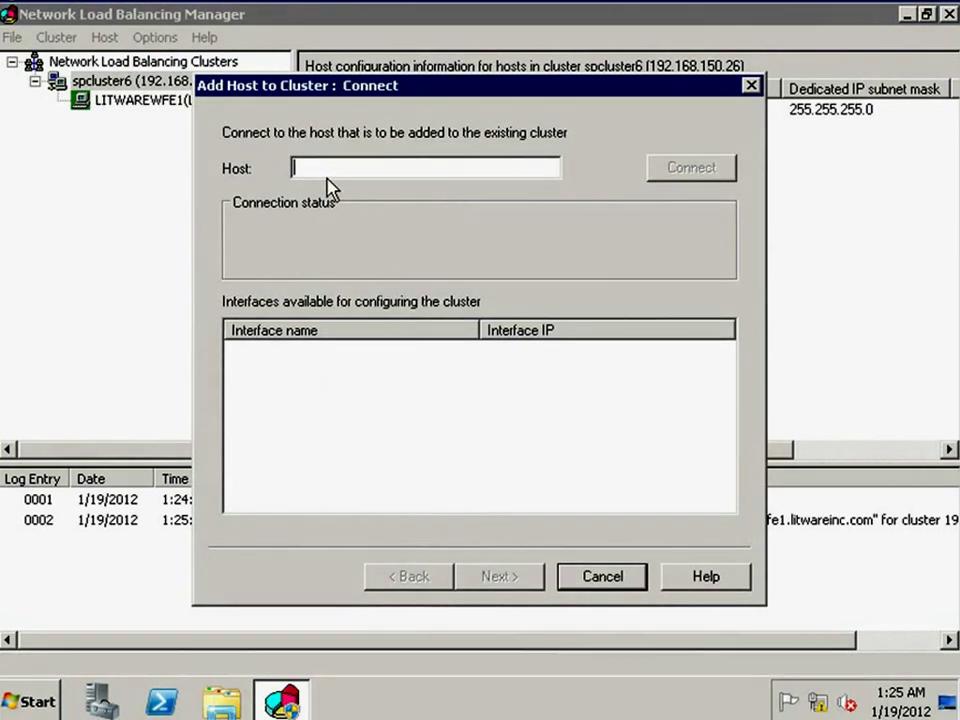
text(litwarew)
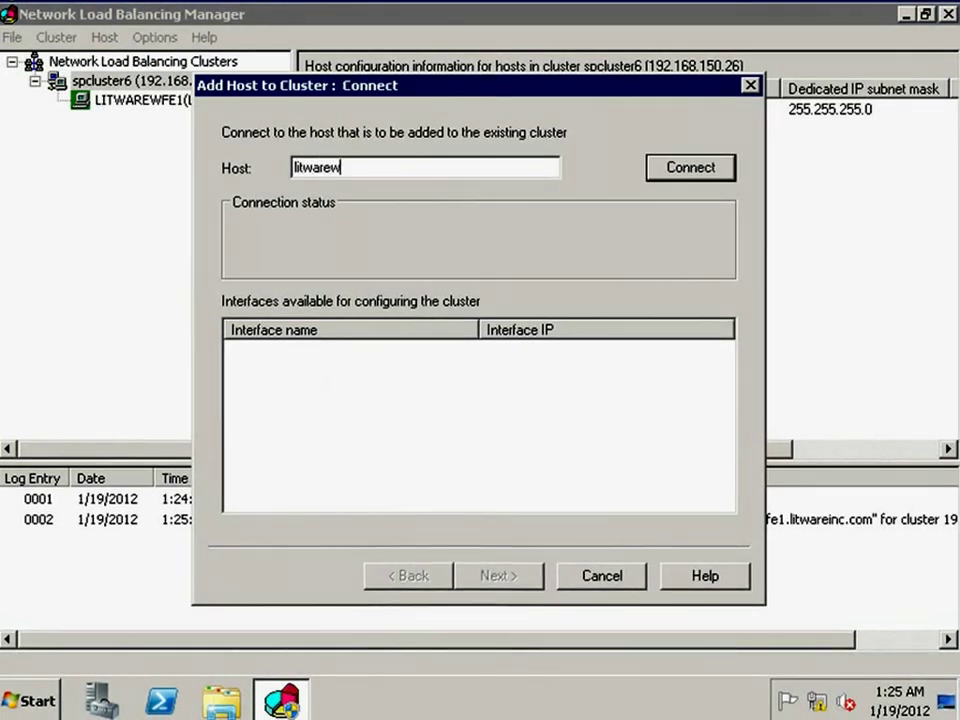
click(671, 166)
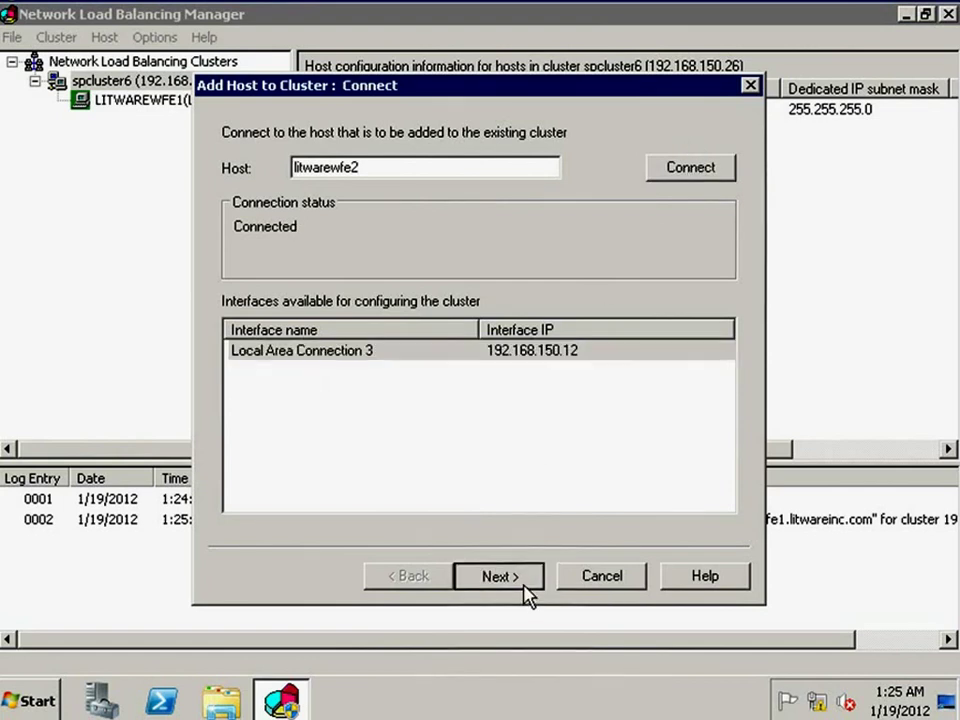
click(527, 576)
click(521, 577)
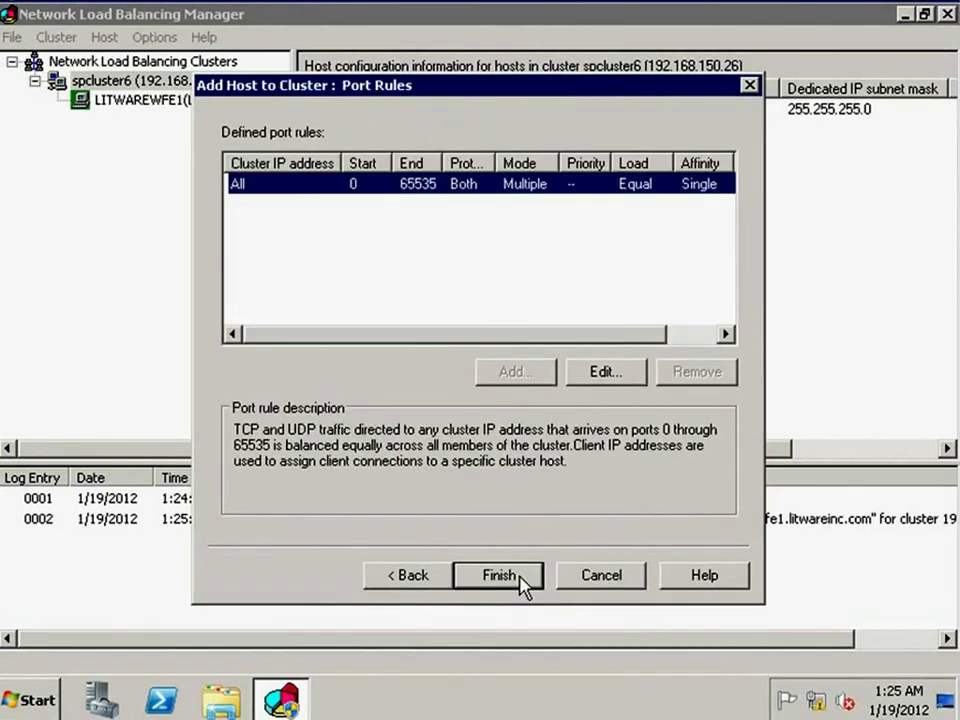
click(521, 578)
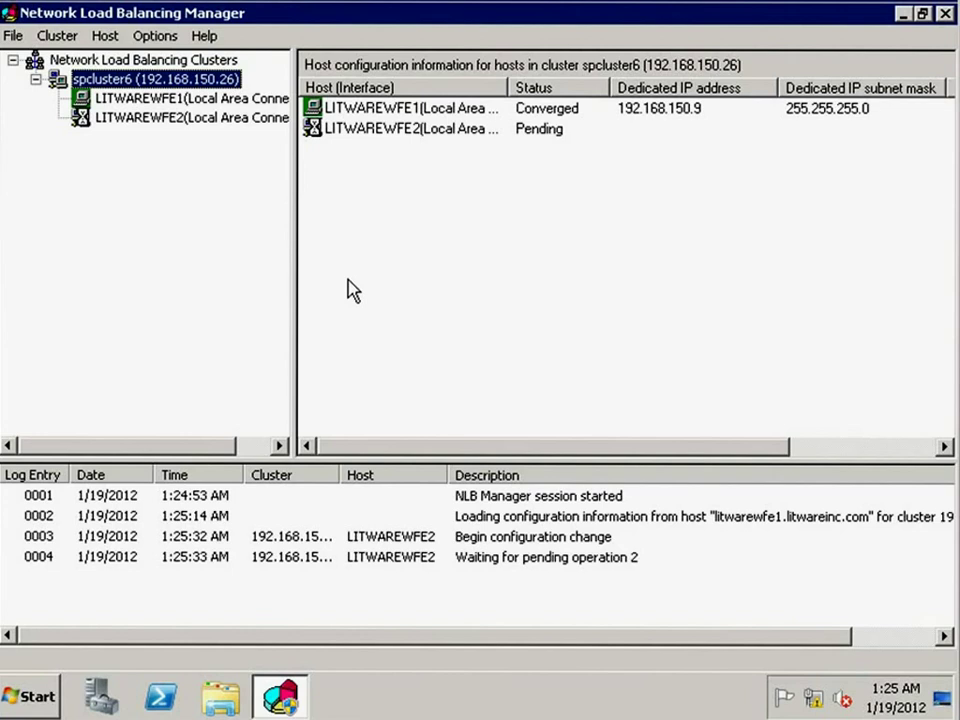
right_click(155, 88)
click(186, 190)
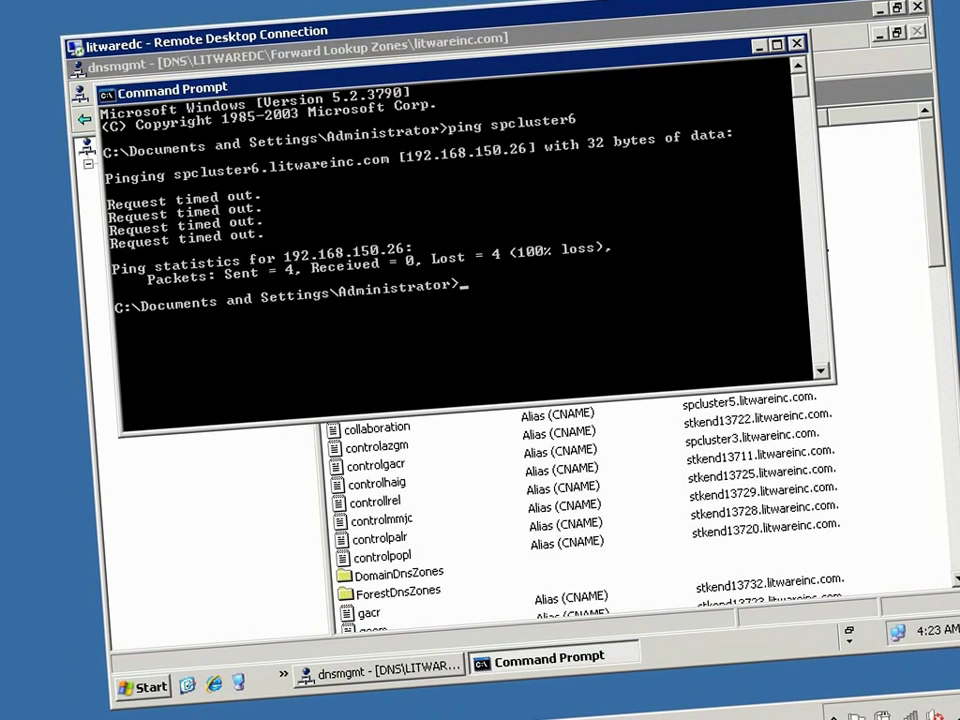
- Rerun the previous 'ping spcluster6' command to confirm replies from 192.168.150.26
key(Up)
key(Return)
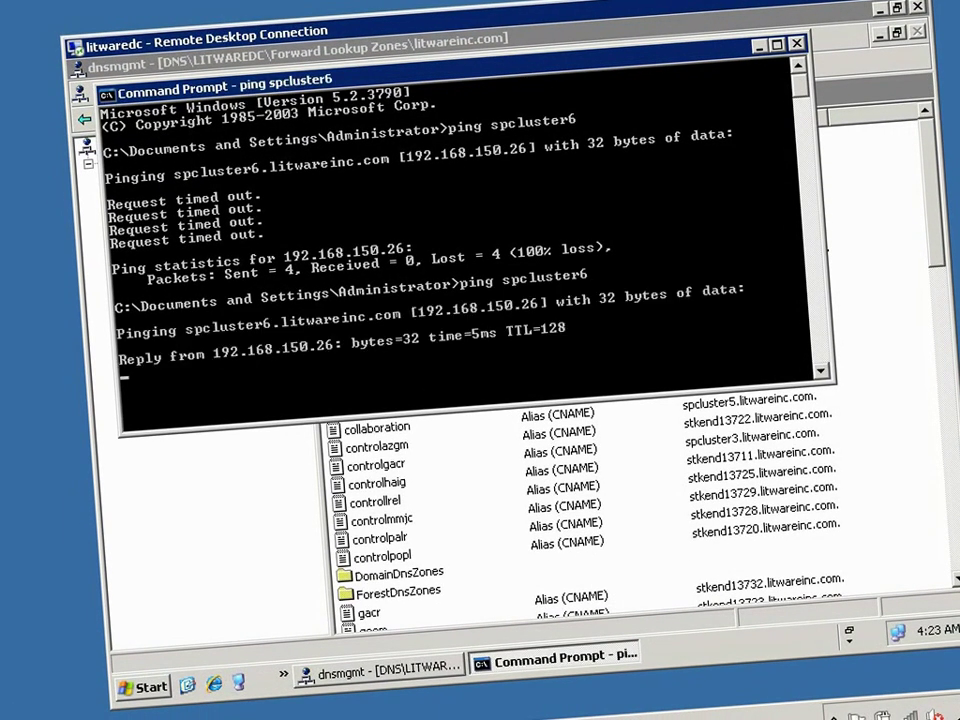